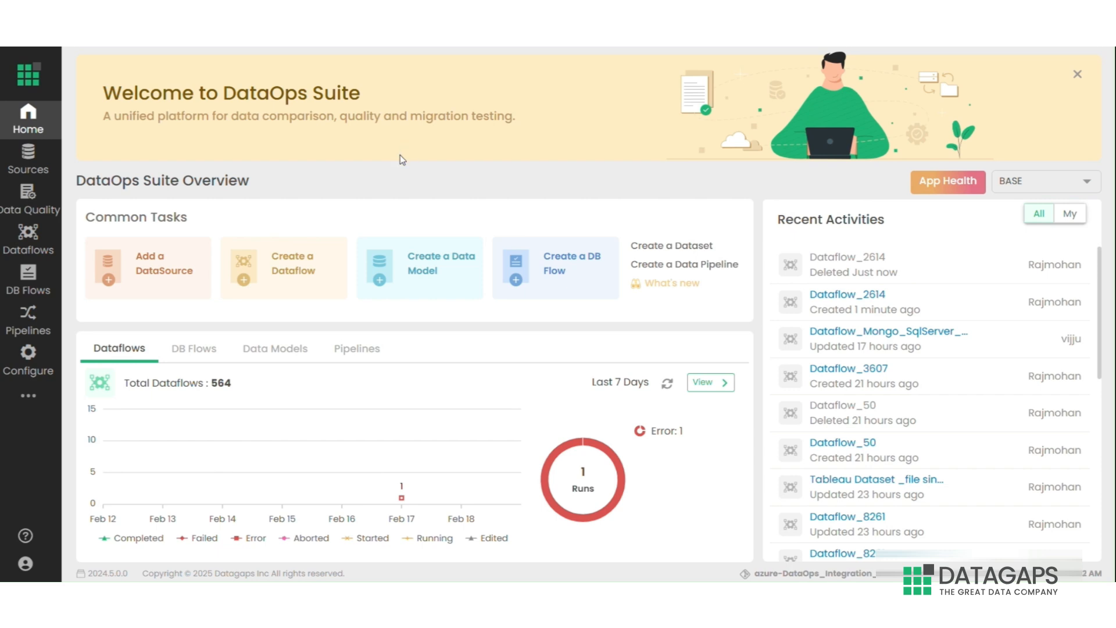
Start adding a data source and view the available BI source types
{"action": "left_click", "coordinate": [174, 261]}
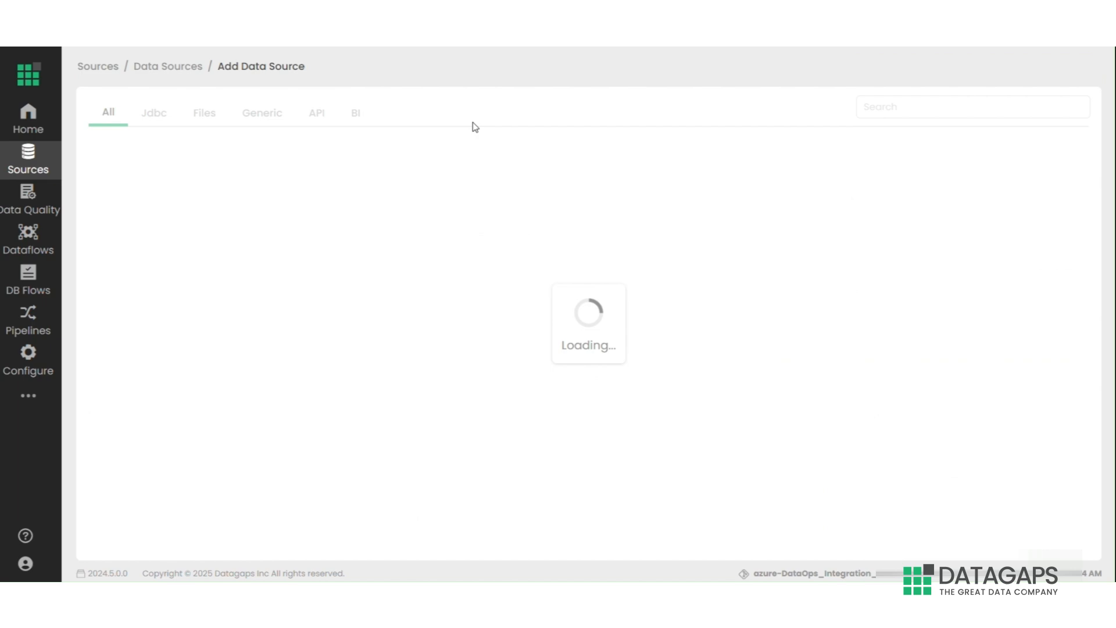
{"action": "left_click", "coordinate": [359, 114]}
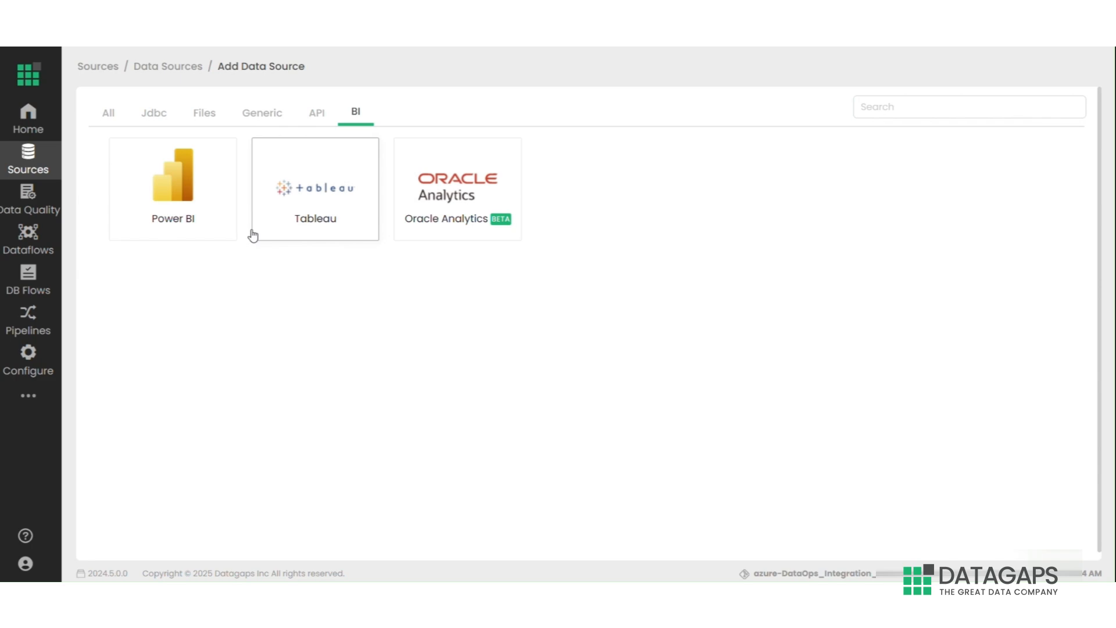
Create a new dataflow with the default name in the Dataflow folder, using the sample engine
{"action": "left_click", "coordinate": [27, 232]}
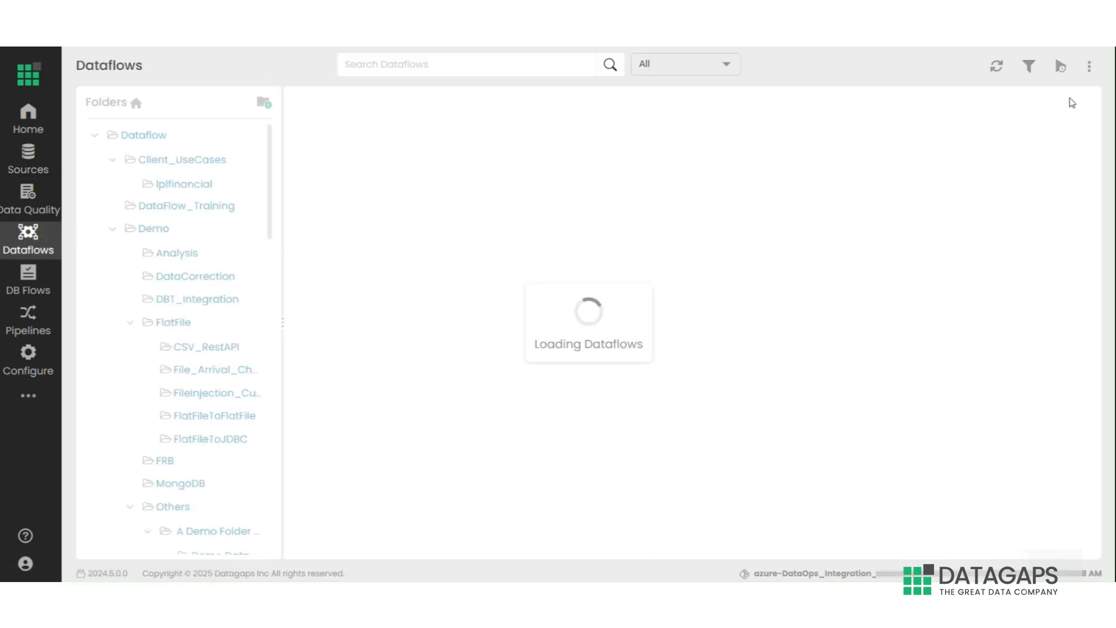
{"action": "left_click", "coordinate": [1040, 69]}
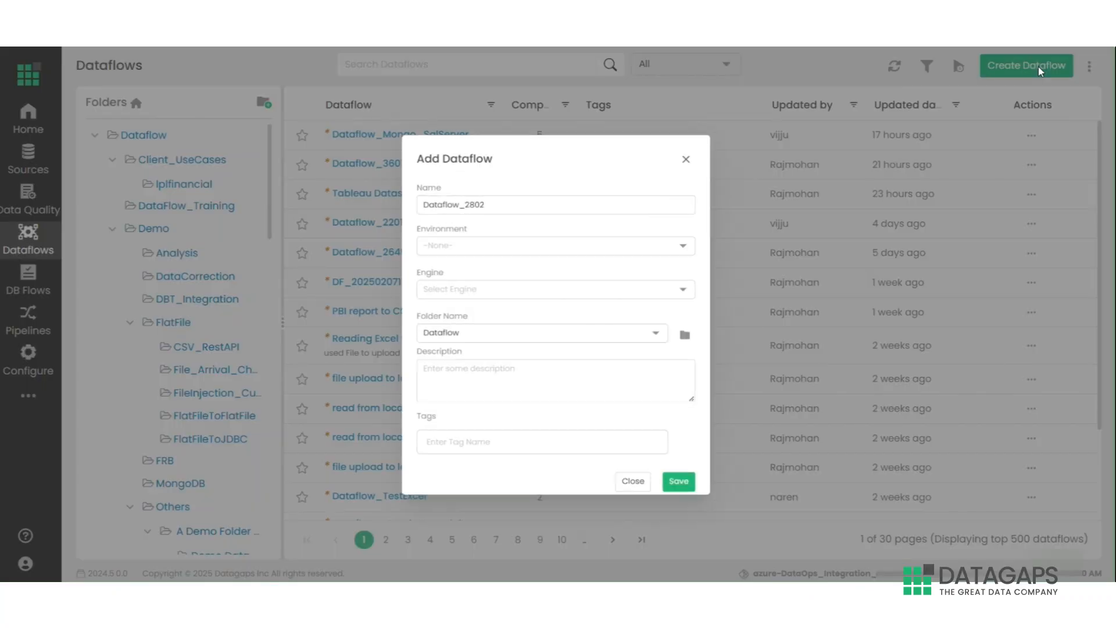
{"action": "left_click", "coordinate": [559, 285]}
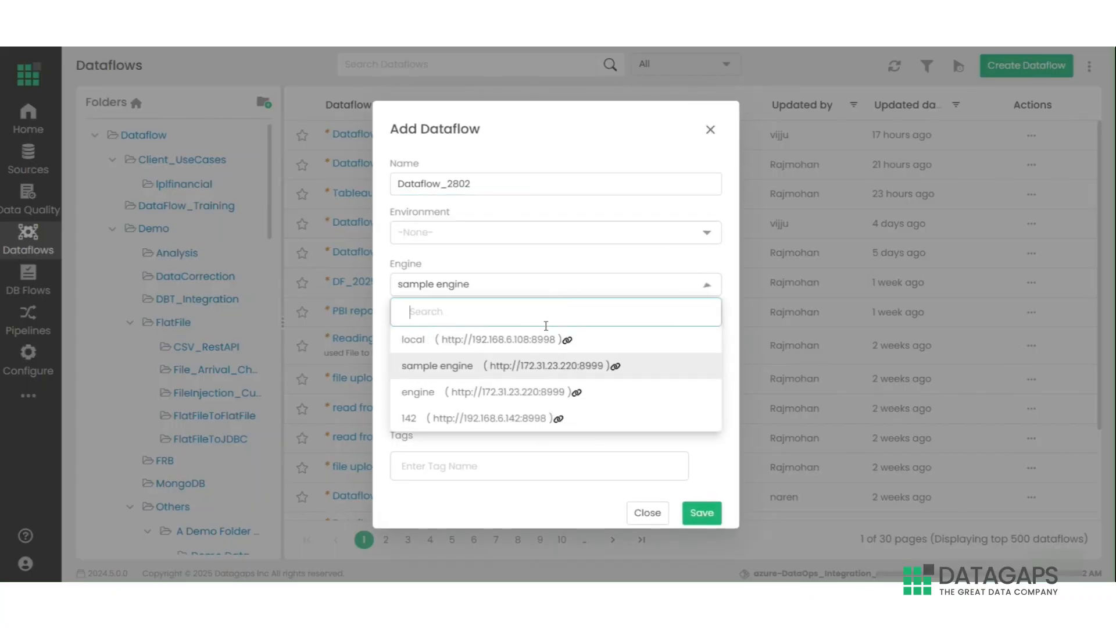
{"action": "left_click", "coordinate": [529, 377]}
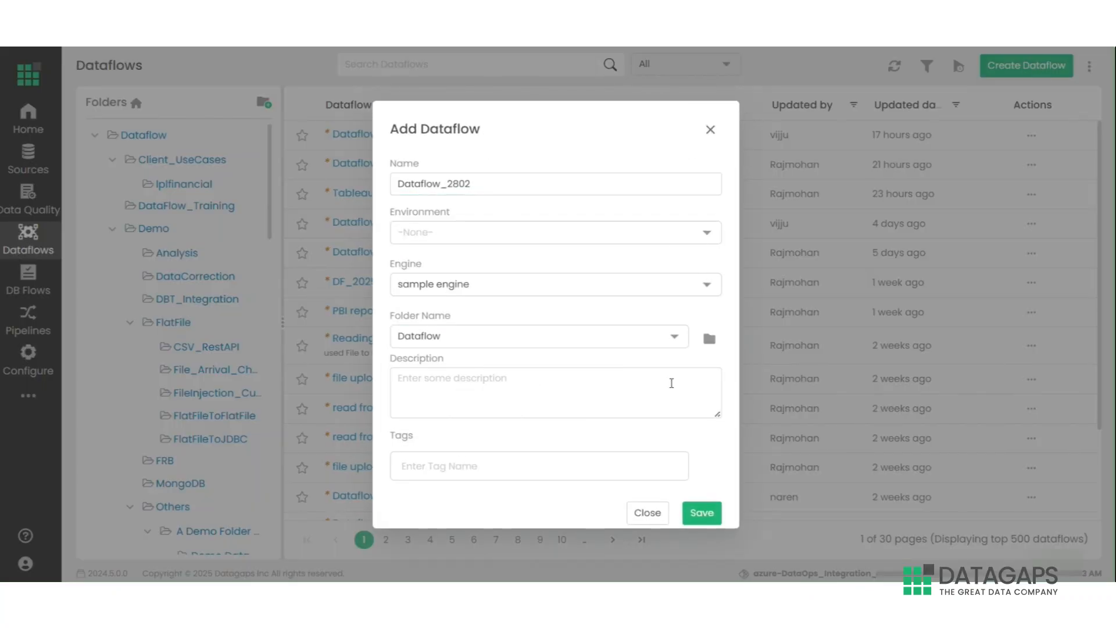
{"action": "left_click", "coordinate": [703, 511]}
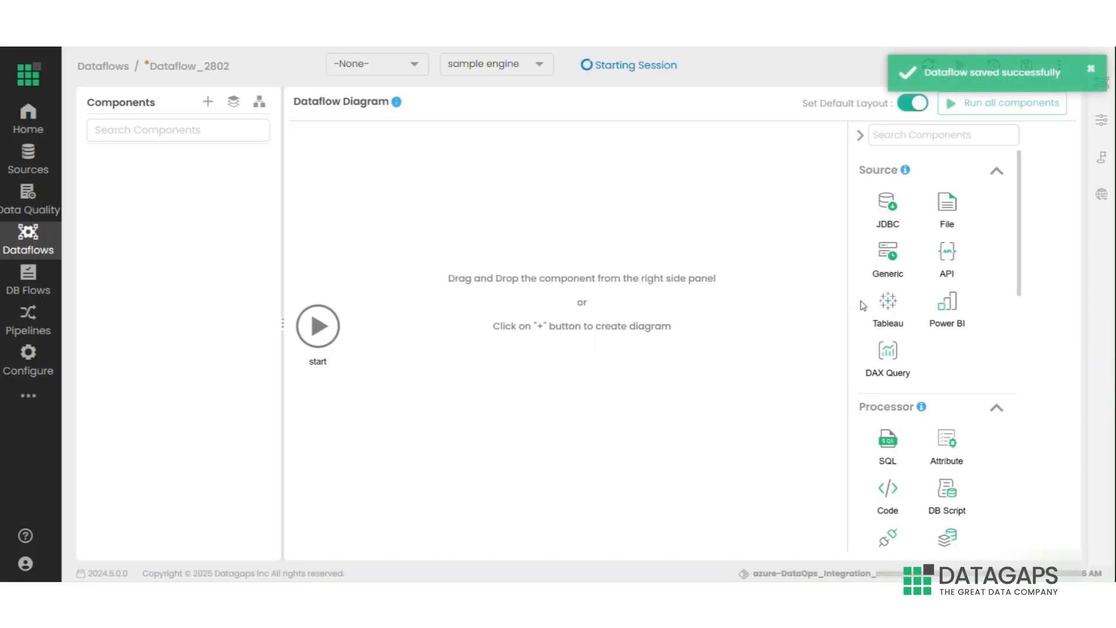
Add a Tableau source component to the dataflow and set its data source to Tableau- Test
{"action": "left_click_drag", "start_coordinate": [970, 260], "coordinate": [385, 314]}
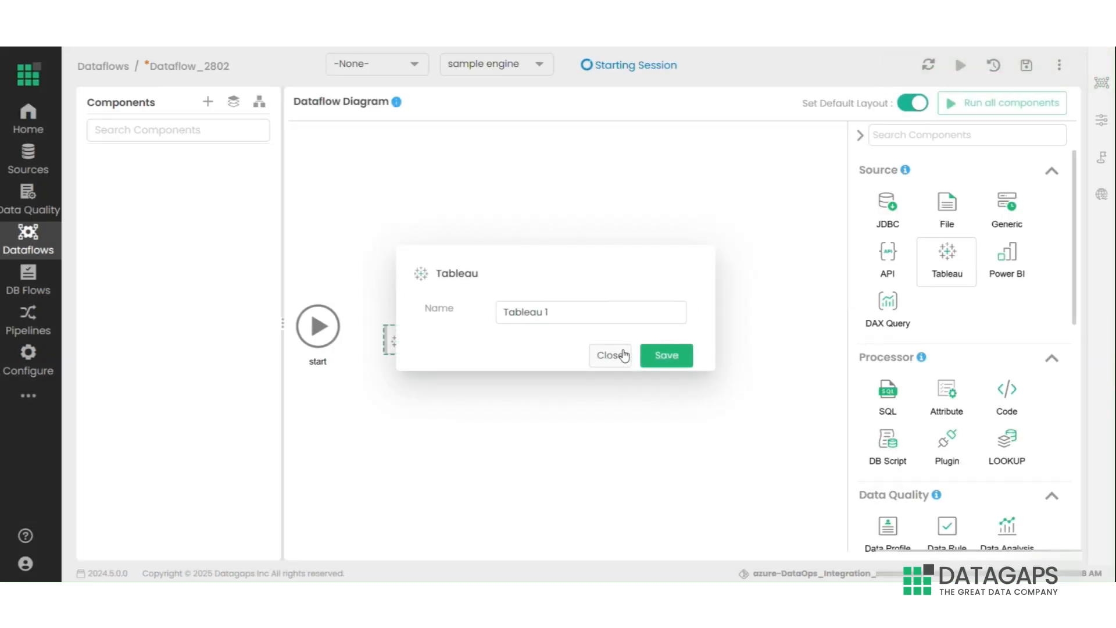
{"action": "left_click", "coordinate": [676, 356]}
{"action": "left_click", "coordinate": [629, 185]}
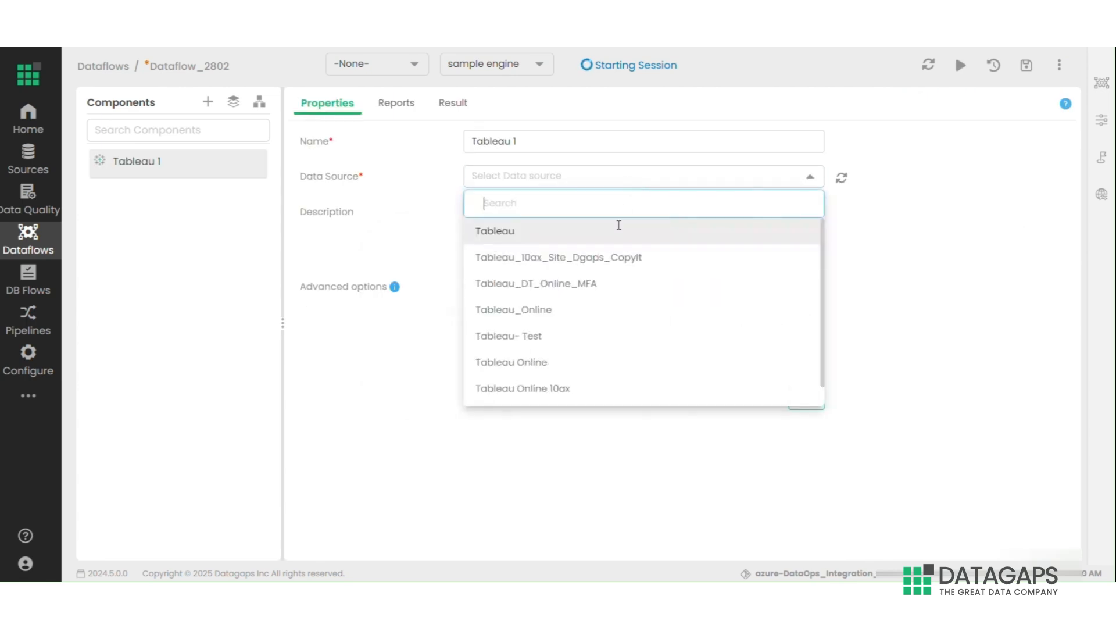
{"action": "left_click", "coordinate": [570, 332]}
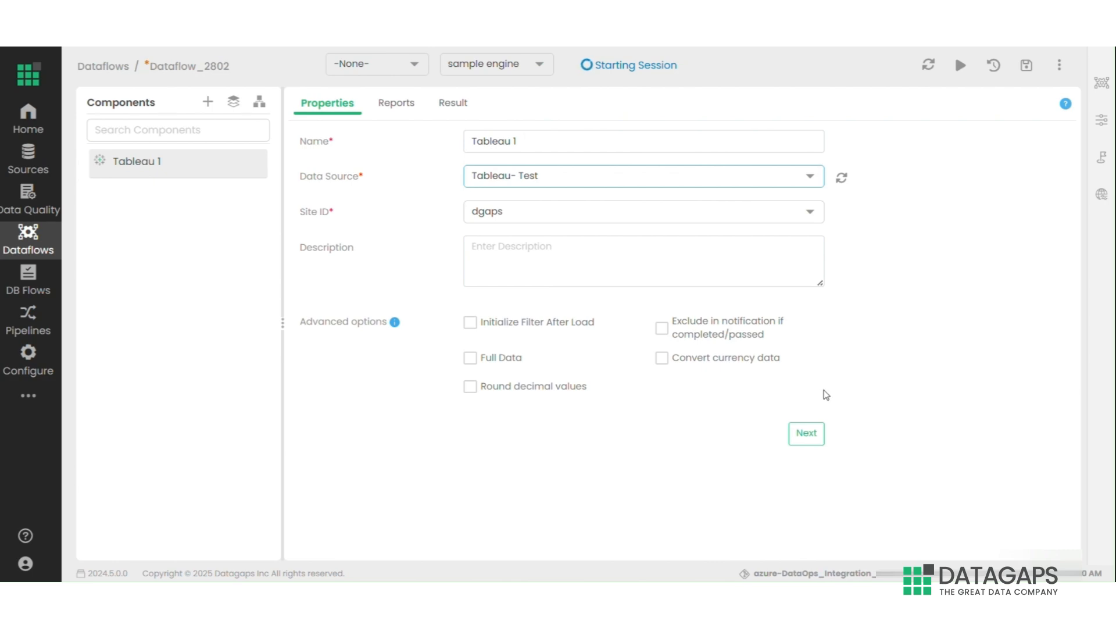
{"action": "left_click", "coordinate": [793, 439]}
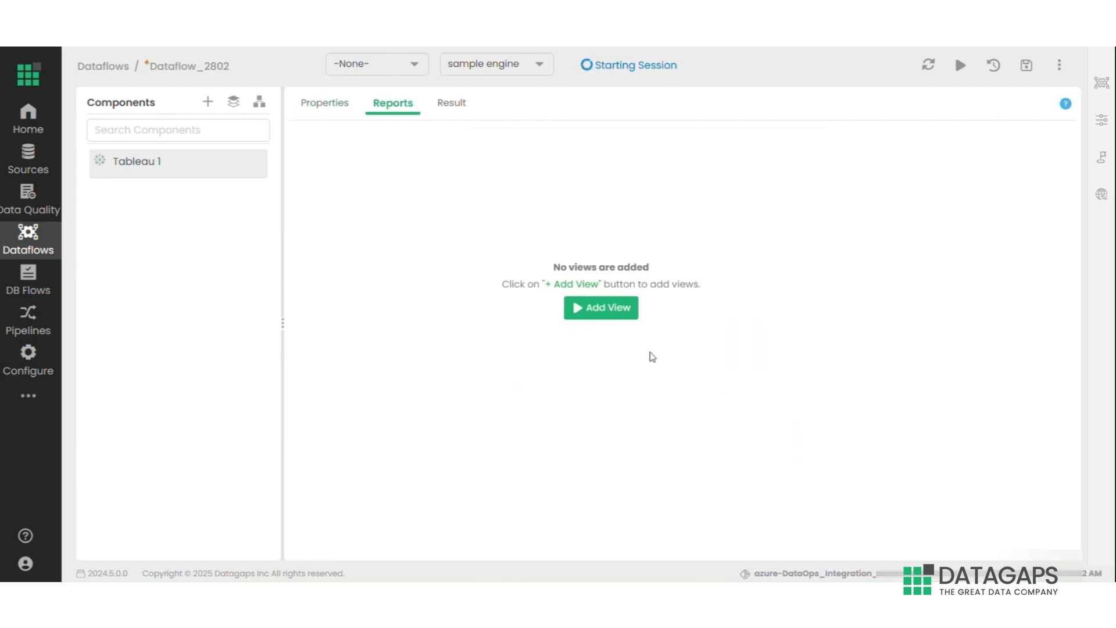
Add the Customers view from the Customers workbook in the Dev project to the Tableau component
{"action": "left_click", "coordinate": [607, 317]}
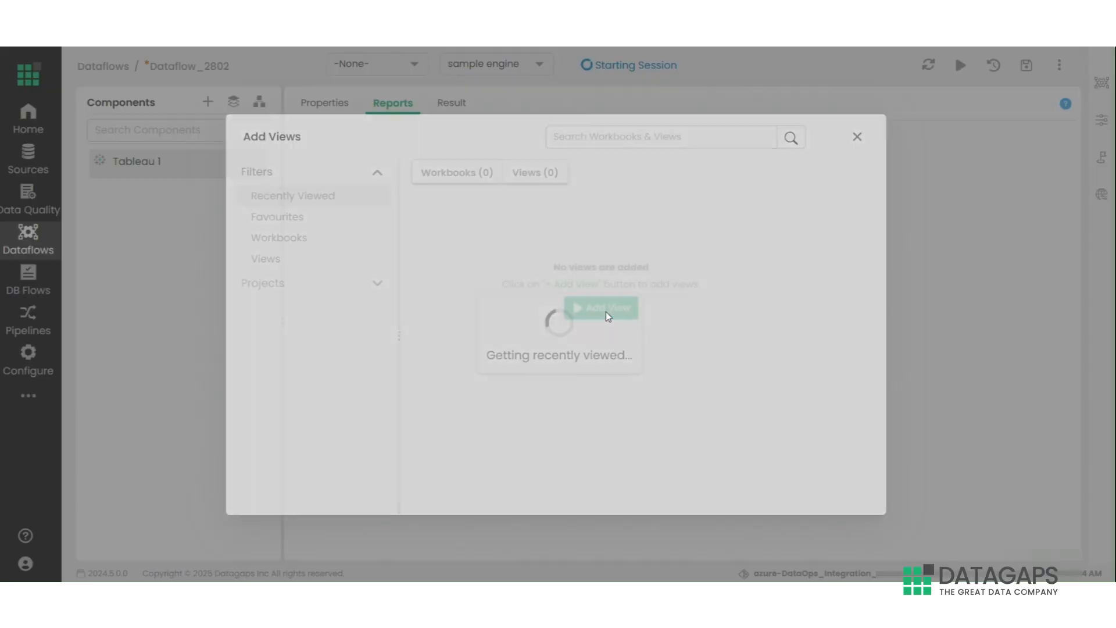
{"action": "left_click", "coordinate": [347, 296]}
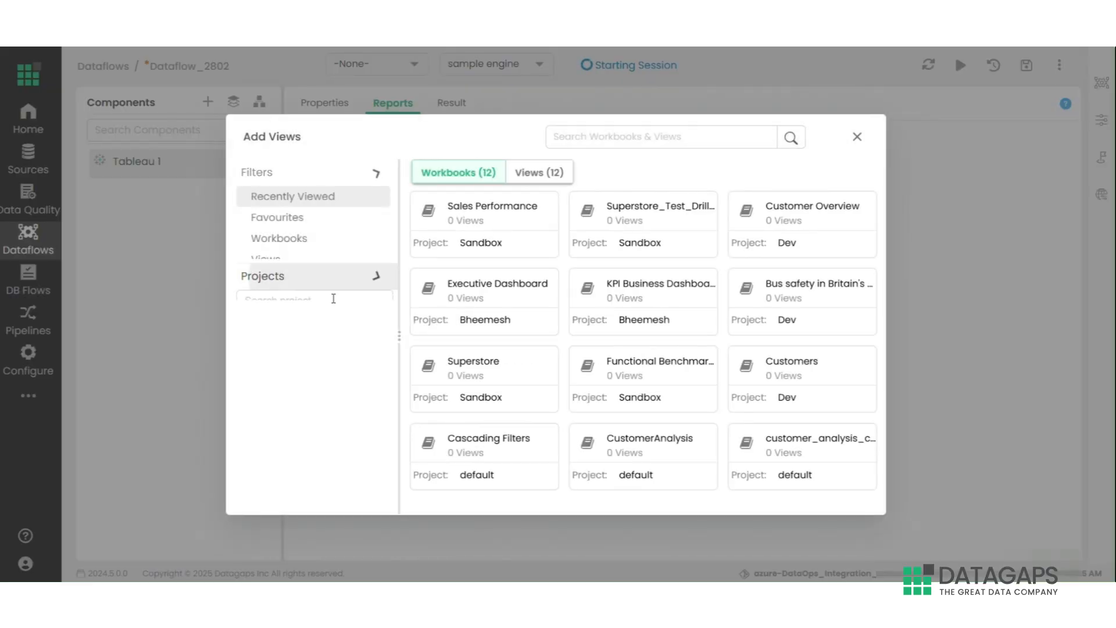
{"action": "left_click", "coordinate": [300, 300]}
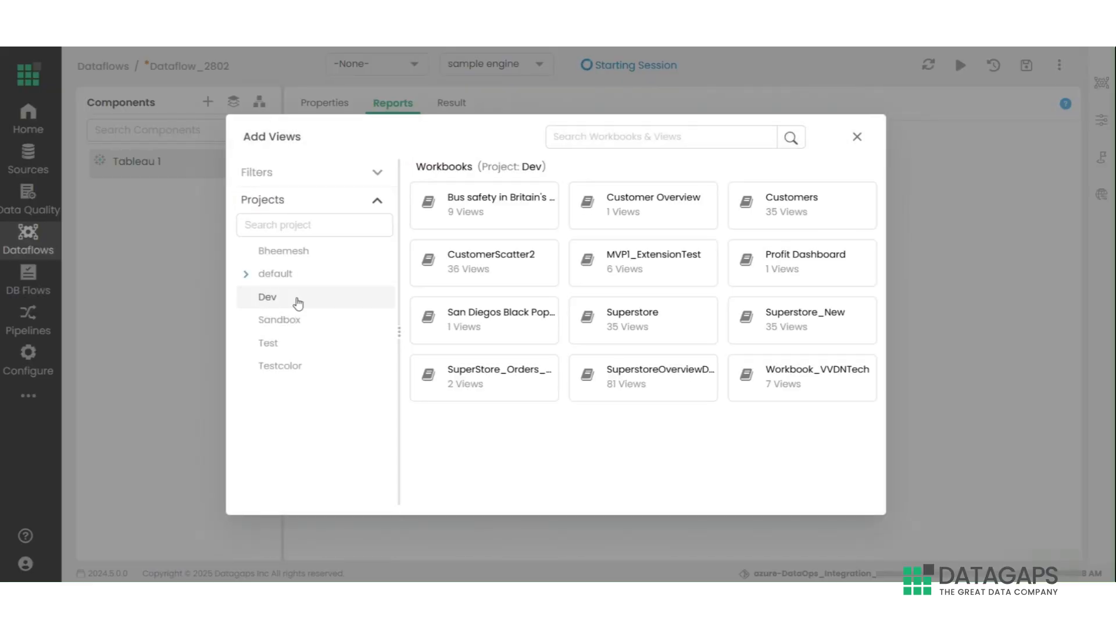
{"action": "left_click", "coordinate": [807, 208]}
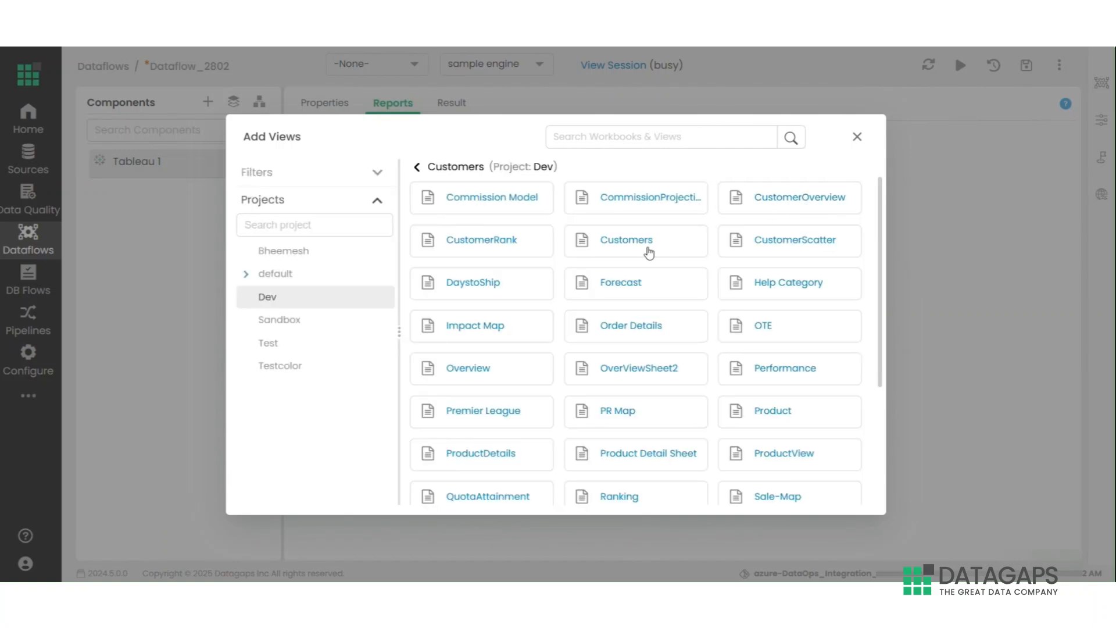
{"action": "left_click", "coordinate": [649, 251]}
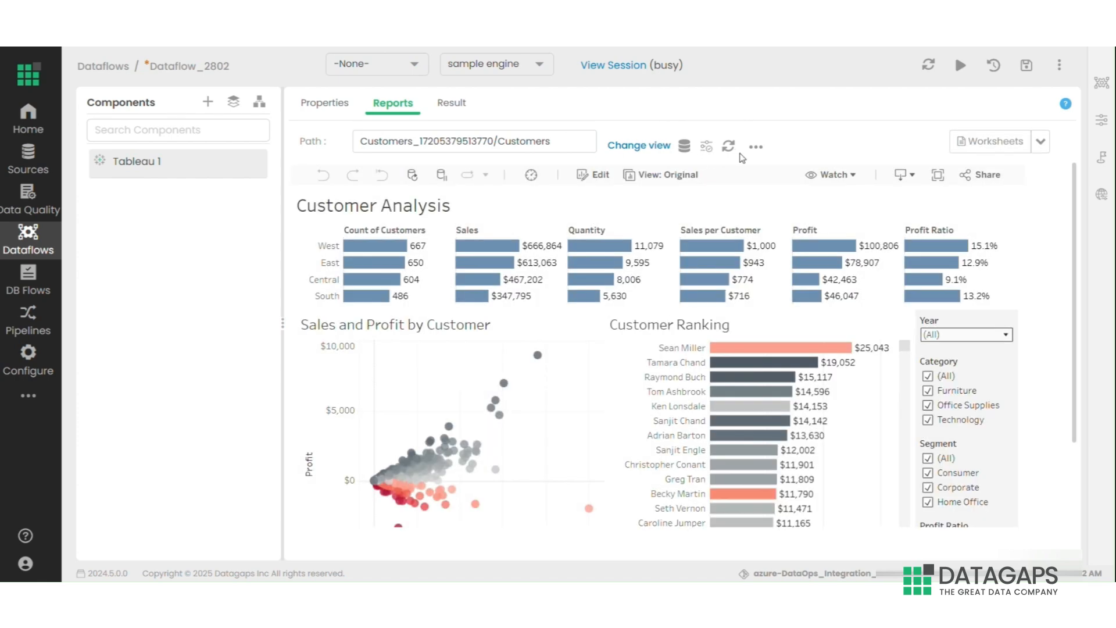
Run the Tableau component to extract its datasets and return to the dataflow diagram
{"action": "left_click", "coordinate": [450, 105]}
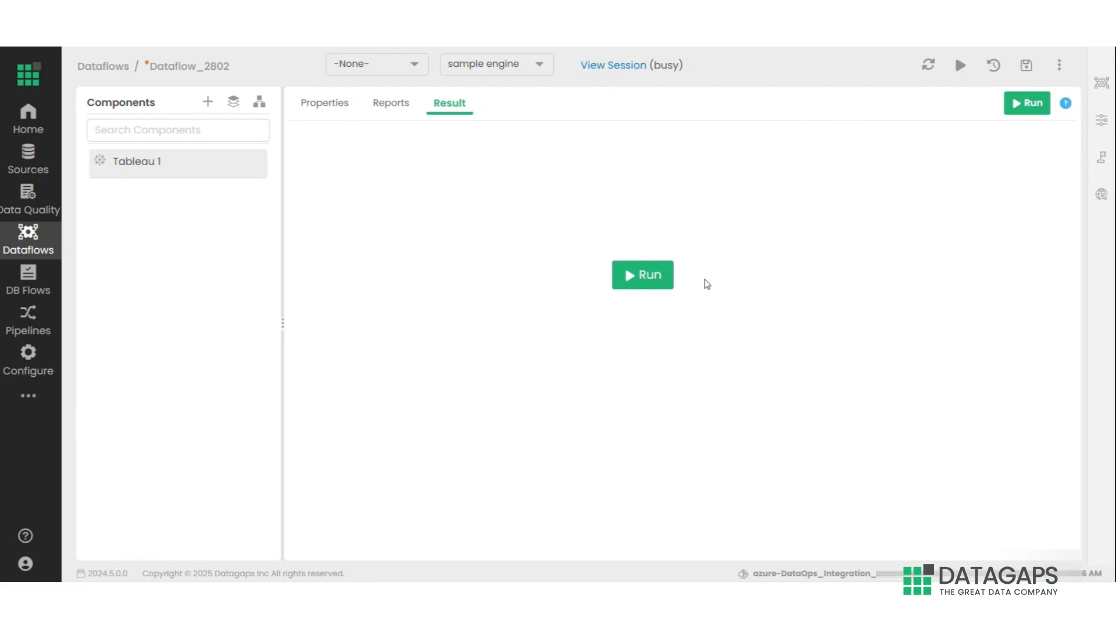
{"action": "left_click", "coordinate": [662, 285]}
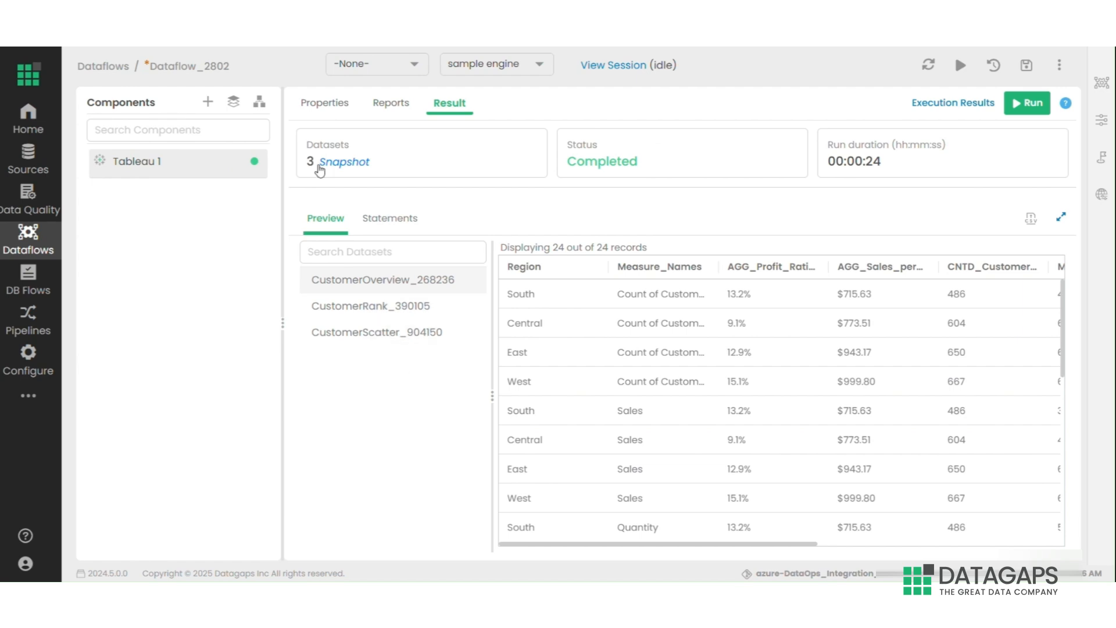
{"action": "left_click", "coordinate": [259, 102]}
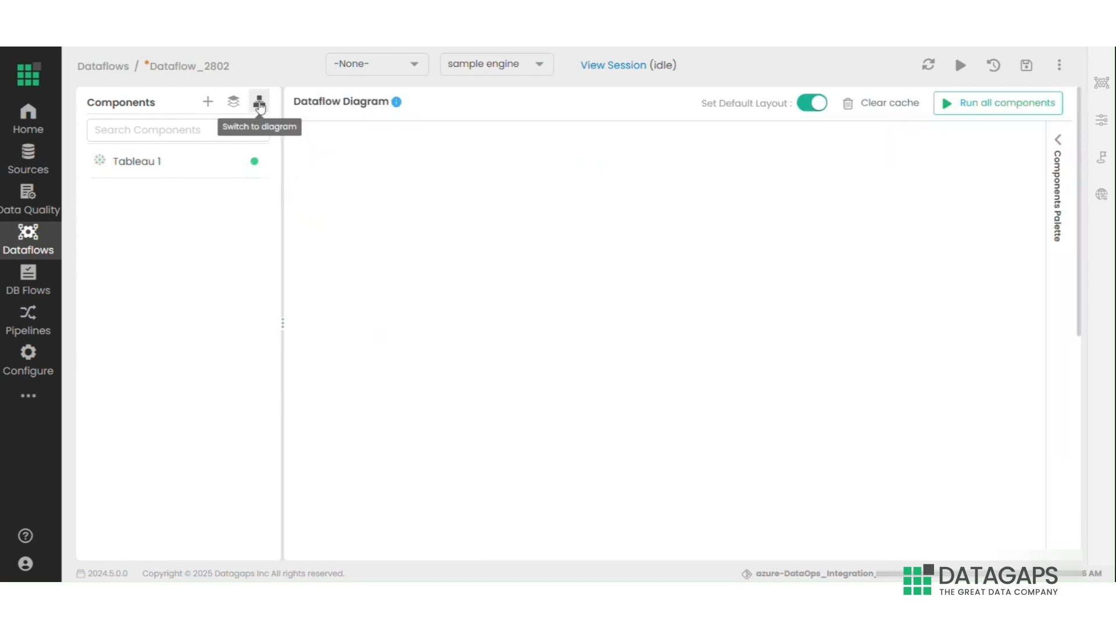
Add a File Sink component to the dataflow
{"action": "left_click", "coordinate": [208, 102]}
{"action": "scroll", "coordinate": [549, 401], "scroll_direction": "down", "scroll_amount": 3}
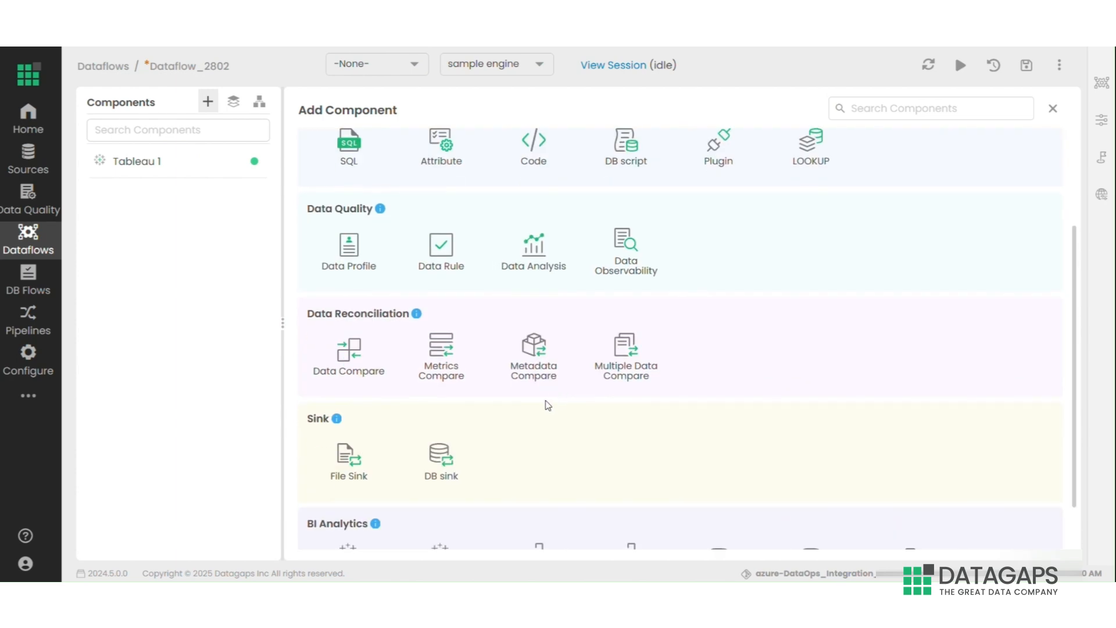
{"action": "scroll", "coordinate": [548, 405], "scroll_direction": "down", "scroll_amount": 2}
{"action": "left_click", "coordinate": [375, 412]}
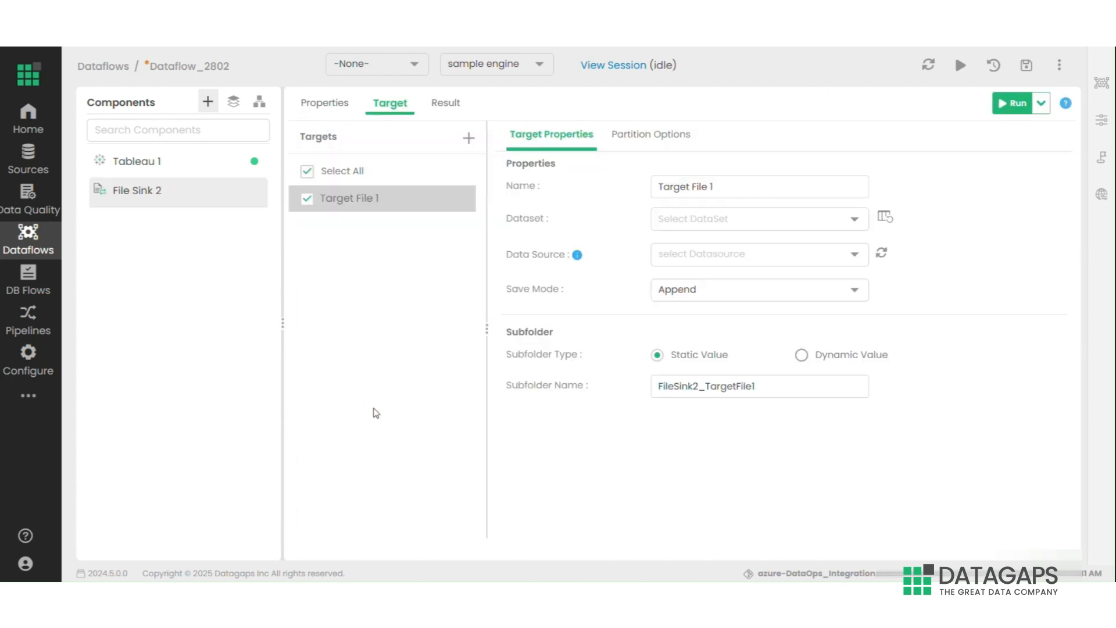
Set the sink target's dataset to CustomerRank_390105 and its data source to CSV File local
{"action": "left_click", "coordinate": [741, 221]}
{"action": "left_click", "coordinate": [739, 301]}
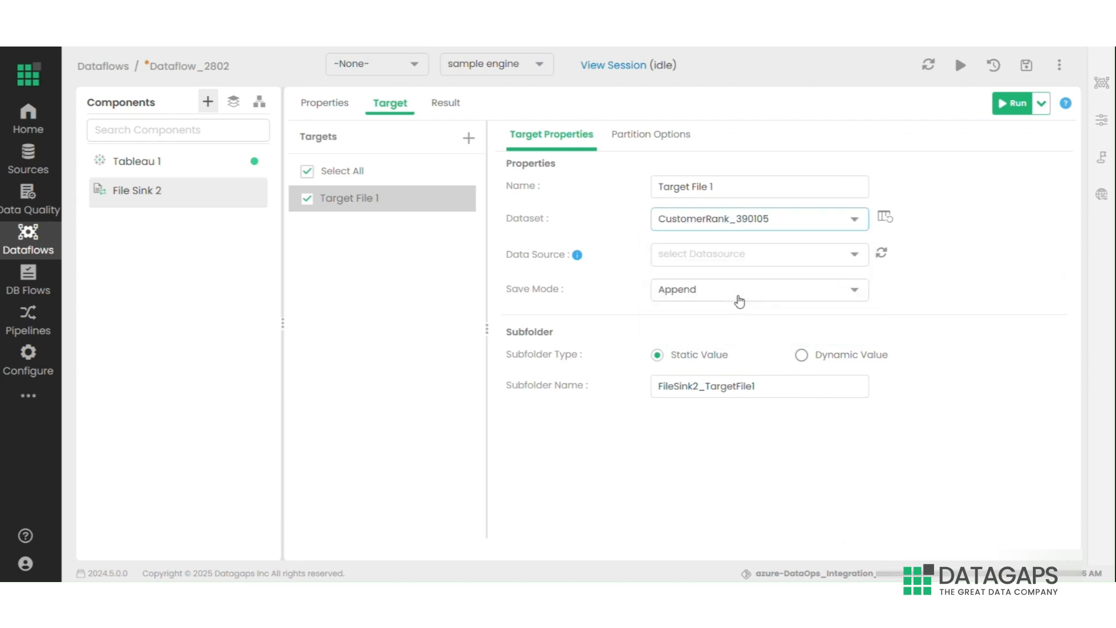
{"action": "left_click", "coordinate": [740, 257]}
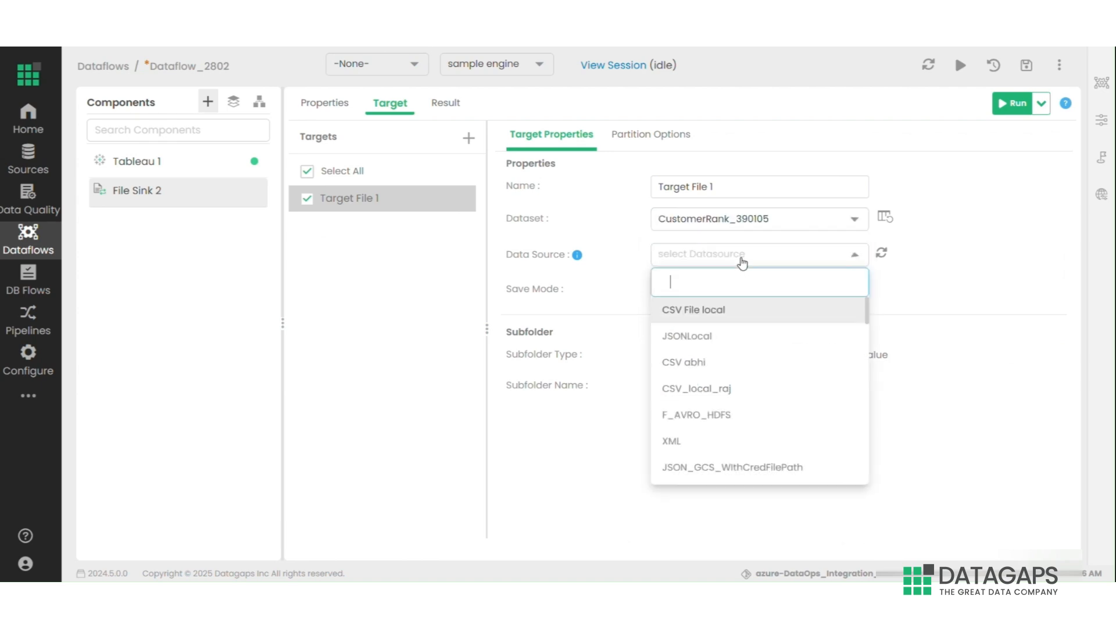
{"action": "left_click", "coordinate": [725, 312]}
Rename the sink target as Target File 1_customer and its subfolder as FileSink2_TargetFile1_customer
{"action": "left_click", "coordinate": [738, 187]}
{"action": "type", "text": "_customer"}
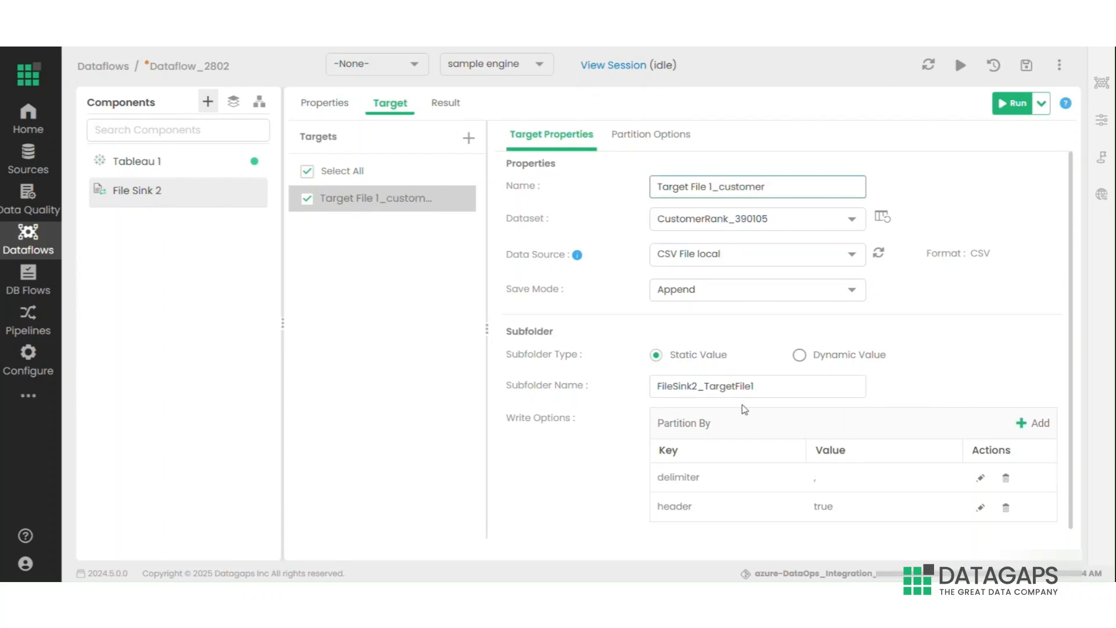
{"action": "left_click", "coordinate": [766, 384]}
{"action": "type", "text": "_customer"}
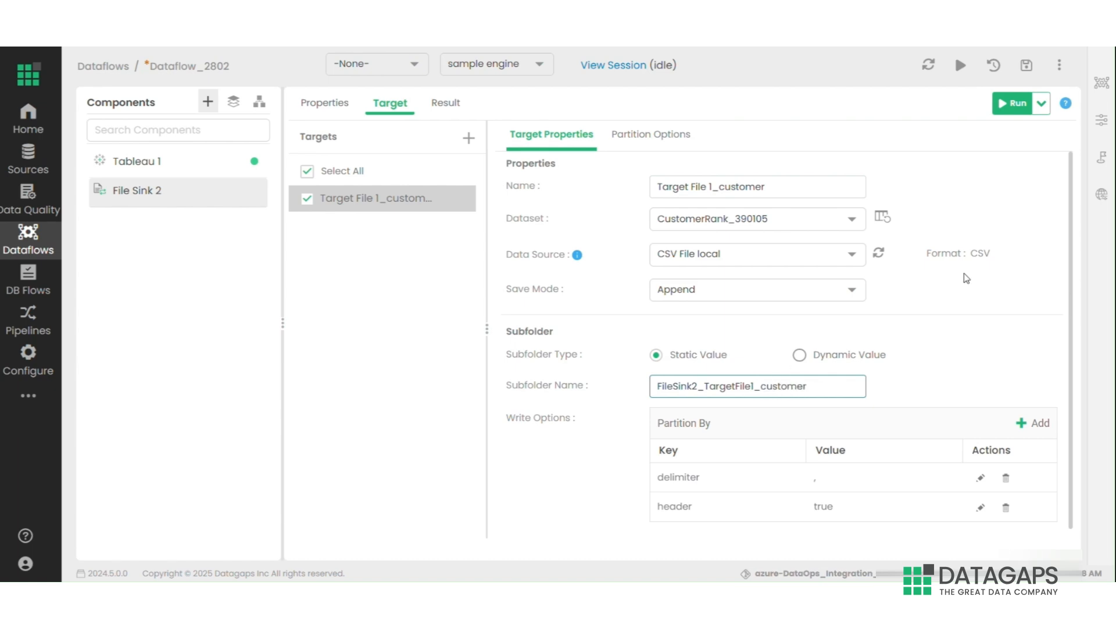
Run the file sink to write the target file and return to the dataflow diagram
{"action": "left_click", "coordinate": [647, 138]}
{"action": "left_click", "coordinate": [572, 138]}
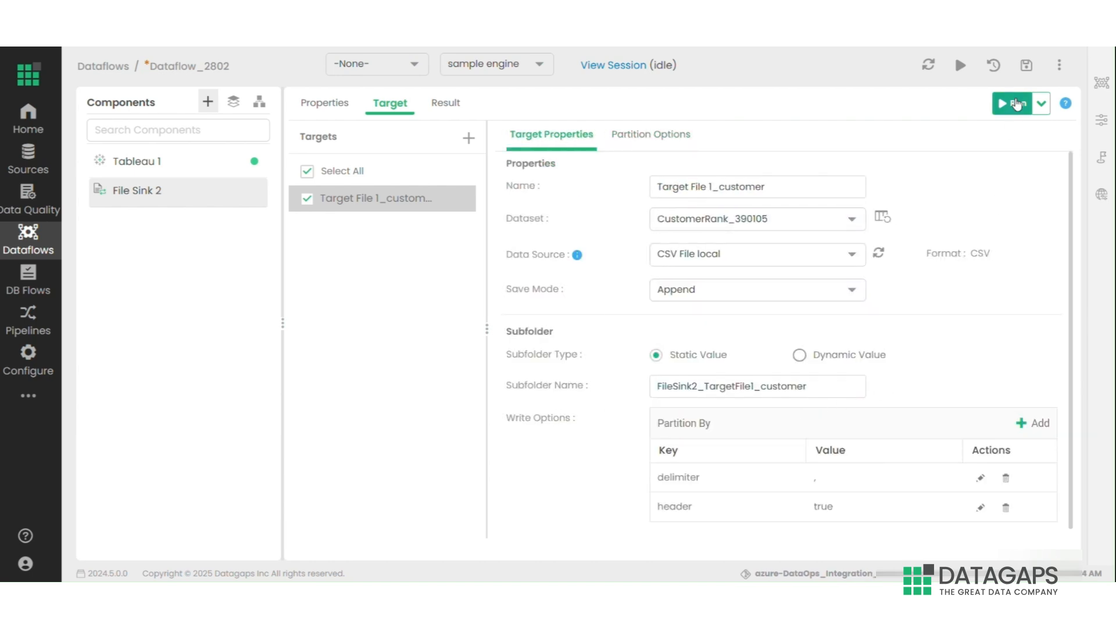
{"action": "left_click", "coordinate": [1016, 105]}
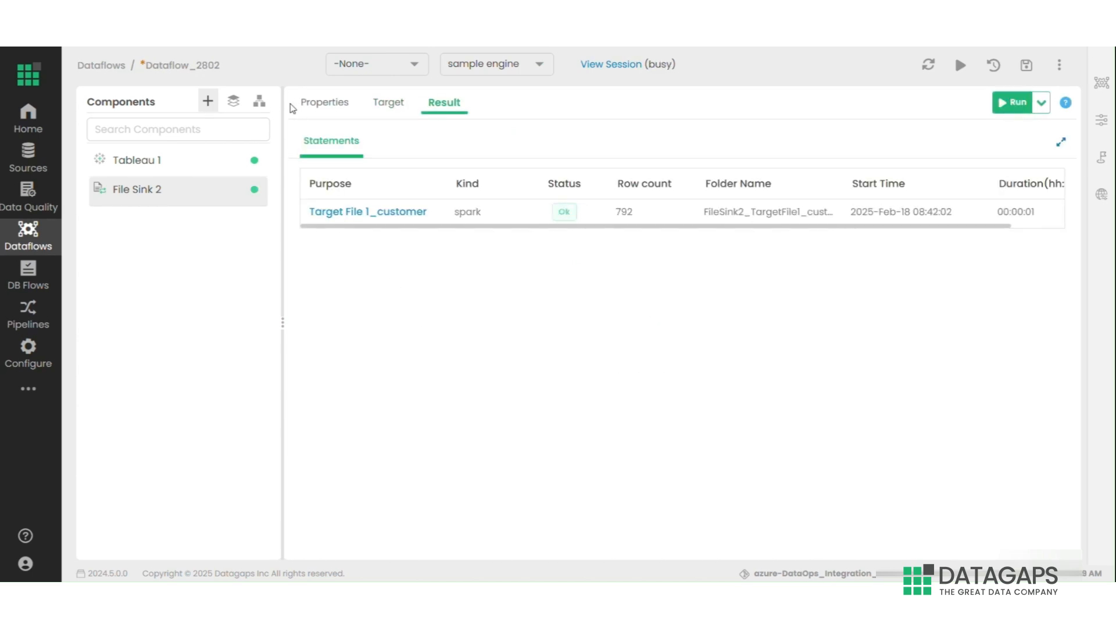
{"action": "left_click", "coordinate": [260, 102]}
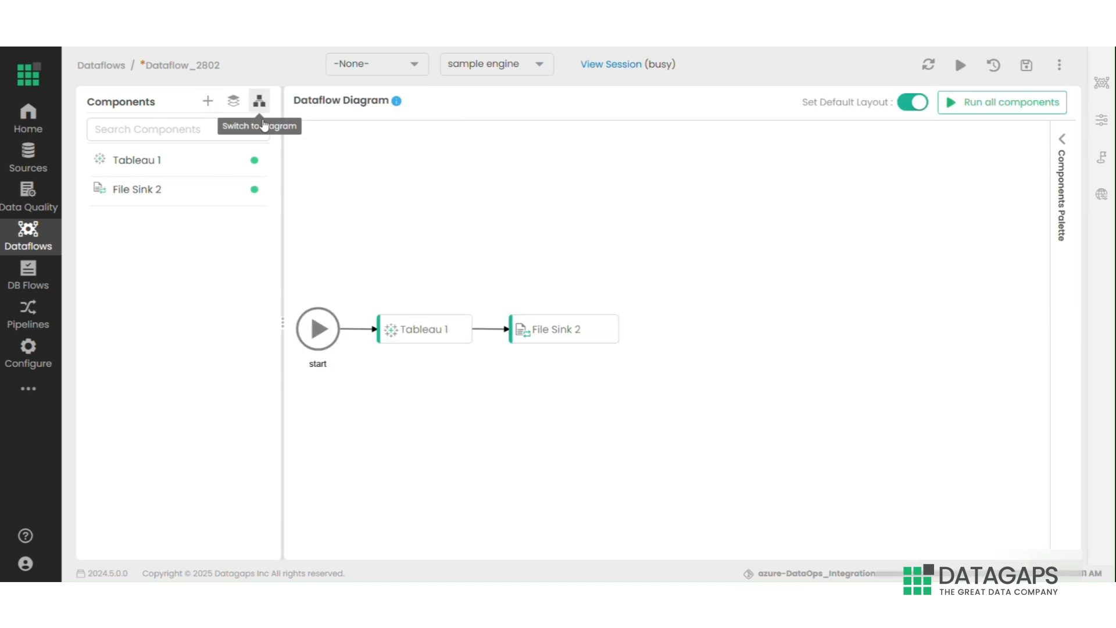
Add a File source component to the dataflow
{"action": "left_click", "coordinate": [209, 101]}
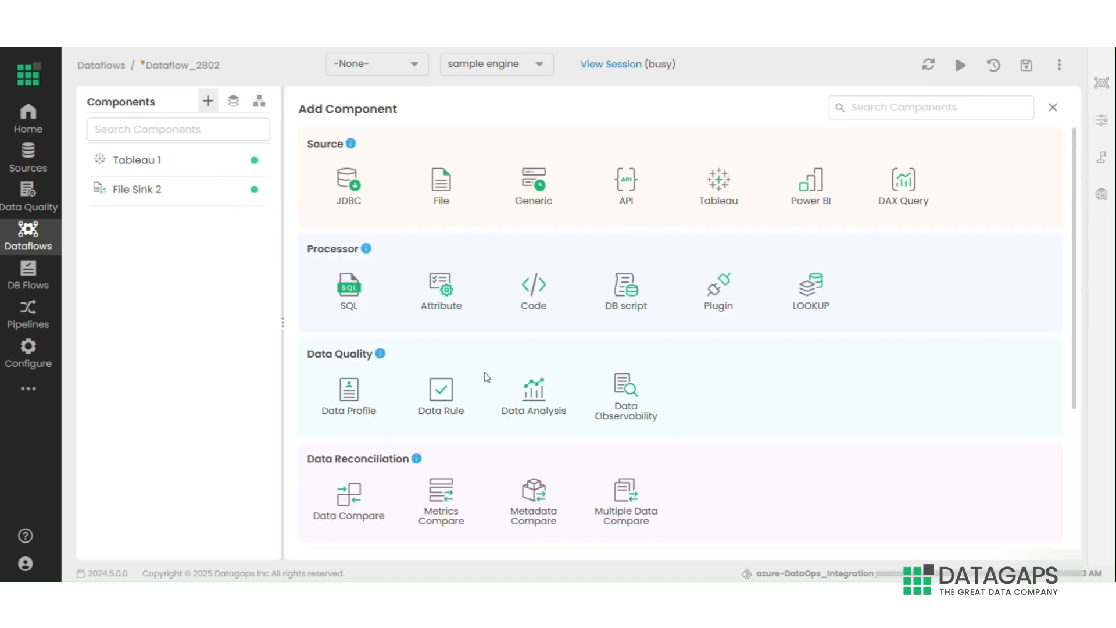
{"action": "scroll", "coordinate": [487, 372], "scroll_direction": "down", "scroll_amount": 4}
{"action": "scroll", "coordinate": [487, 372], "scroll_direction": "up", "scroll_amount": 4}
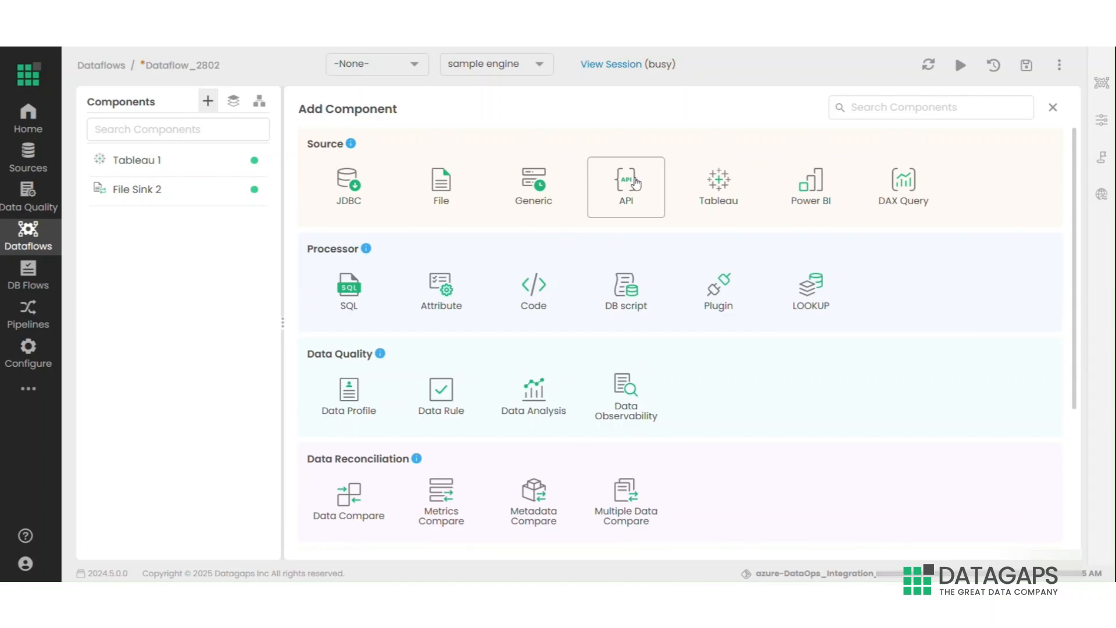
{"action": "left_click", "coordinate": [447, 188]}
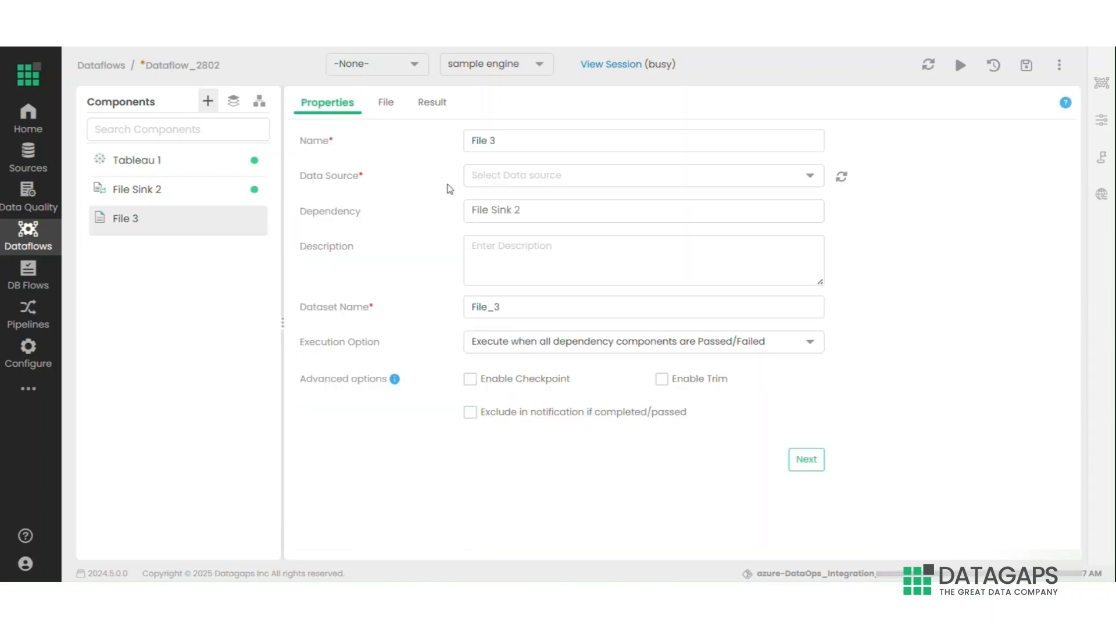
Set the File component's data source to CSV File local and remove its File Sink 2 dependency
{"action": "left_click", "coordinate": [603, 175]}
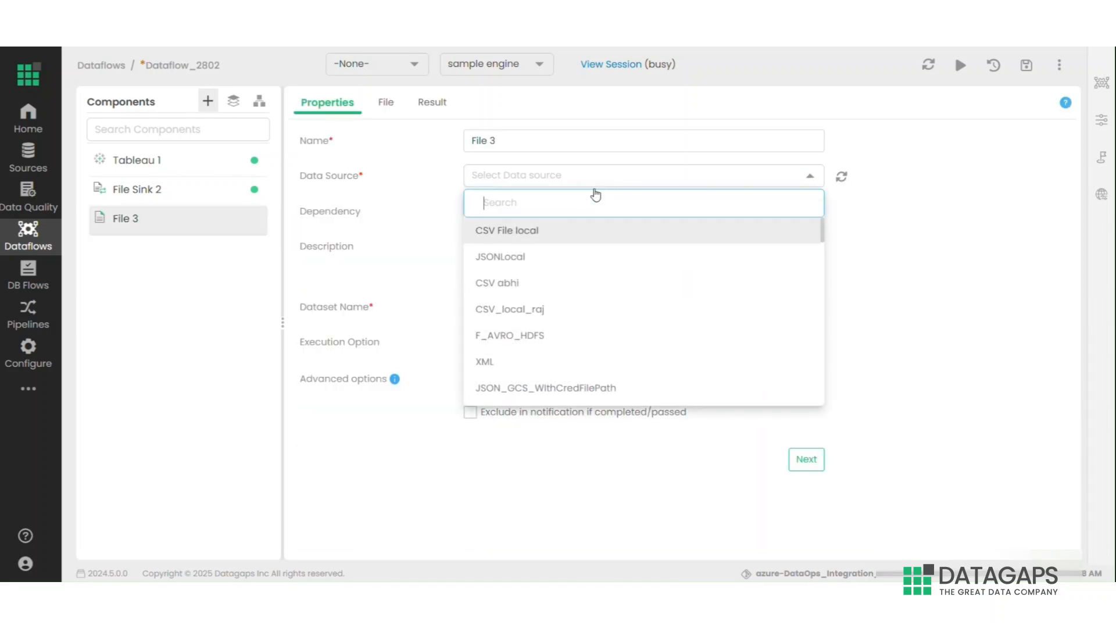
{"action": "left_click", "coordinate": [573, 238]}
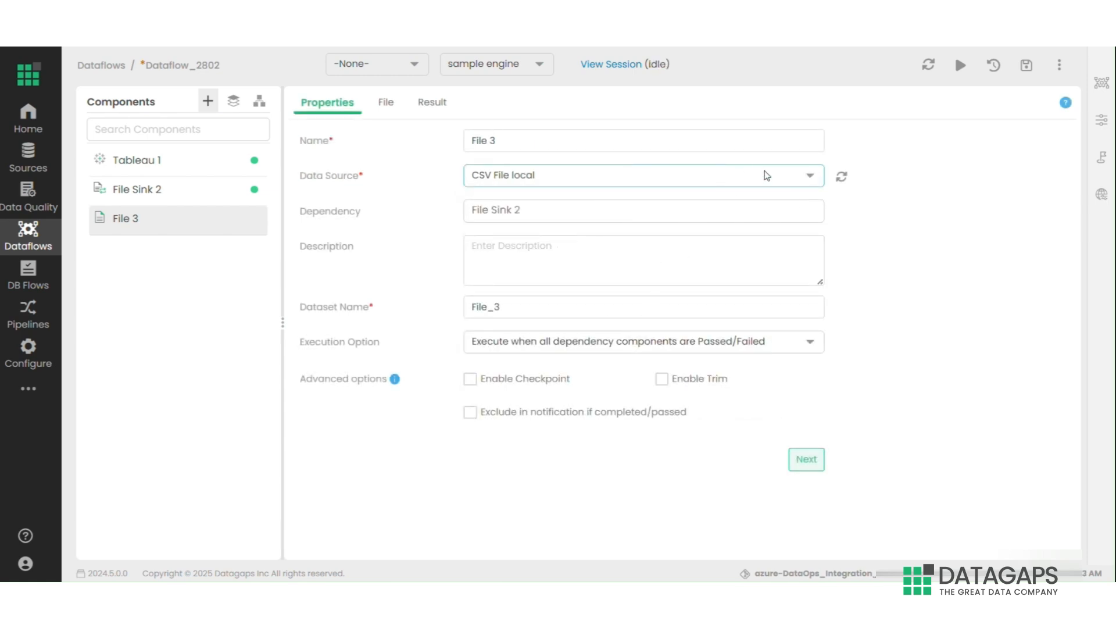
{"action": "left_click", "coordinate": [804, 208]}
{"action": "left_click", "coordinate": [806, 424]}
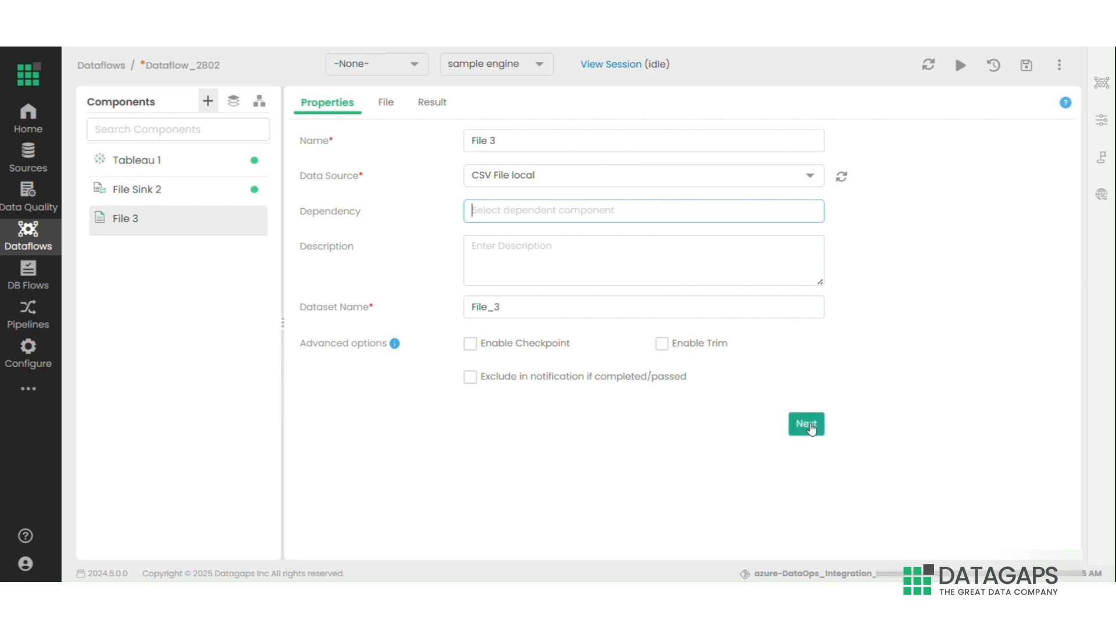
Choose the part-00000 CSV file in the FileSink2_TargetFile1_customer folder as File 3's source, with UTF-8 as encode type
{"action": "left_click", "coordinate": [516, 175]}
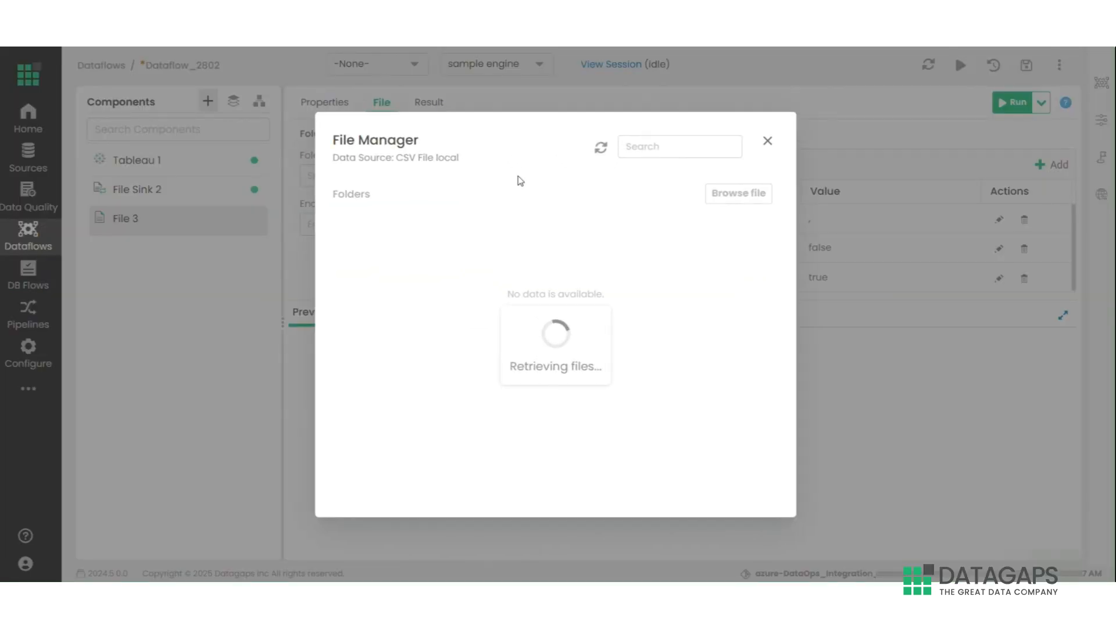
{"action": "left_click", "coordinate": [705, 288]}
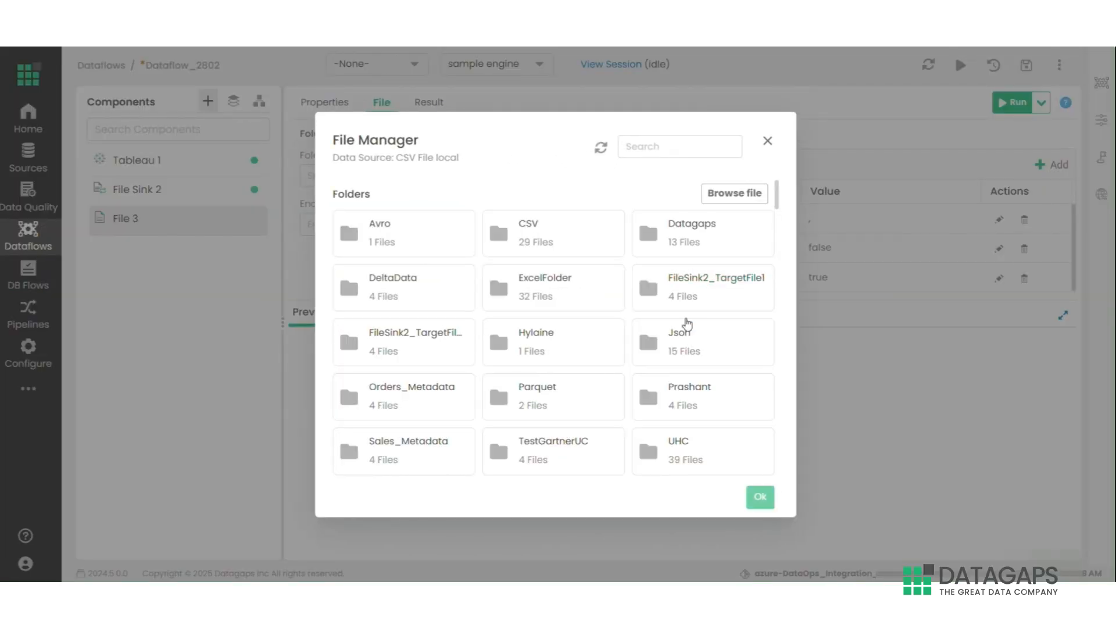
{"action": "scroll", "coordinate": [710, 273], "scroll_direction": "down", "scroll_amount": 4}
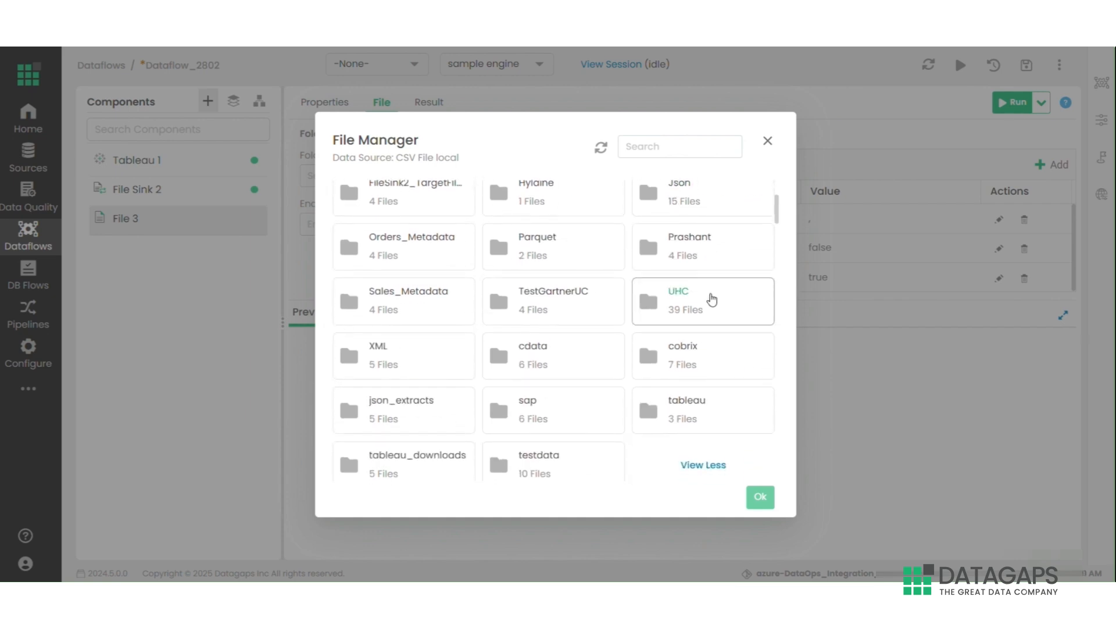
{"action": "scroll", "coordinate": [521, 386], "scroll_direction": "up", "scroll_amount": 4}
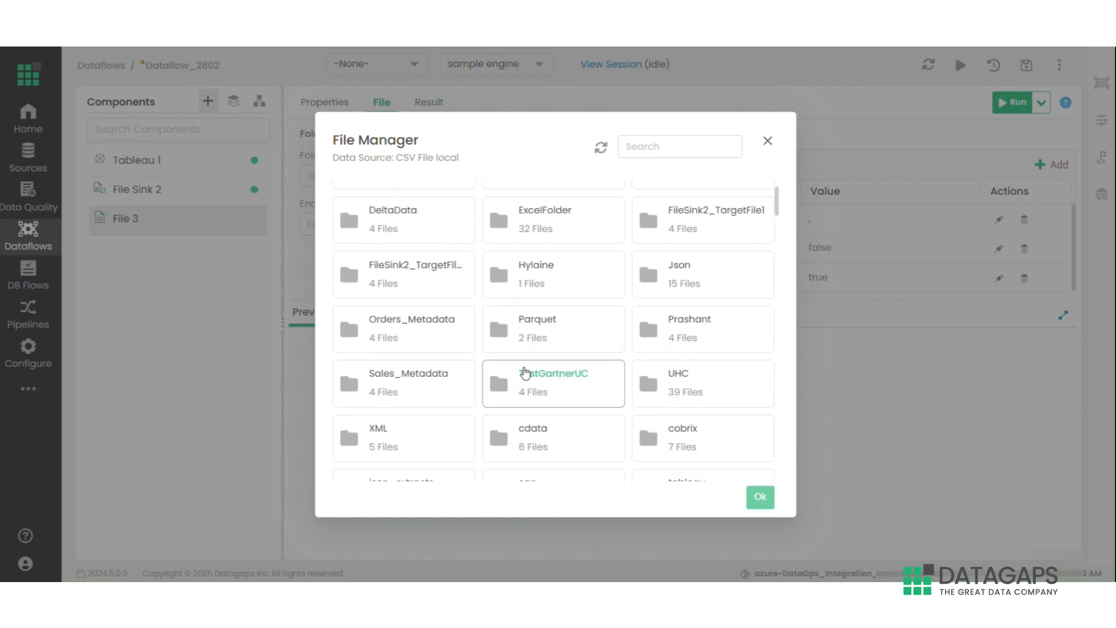
{"action": "left_click", "coordinate": [414, 335]}
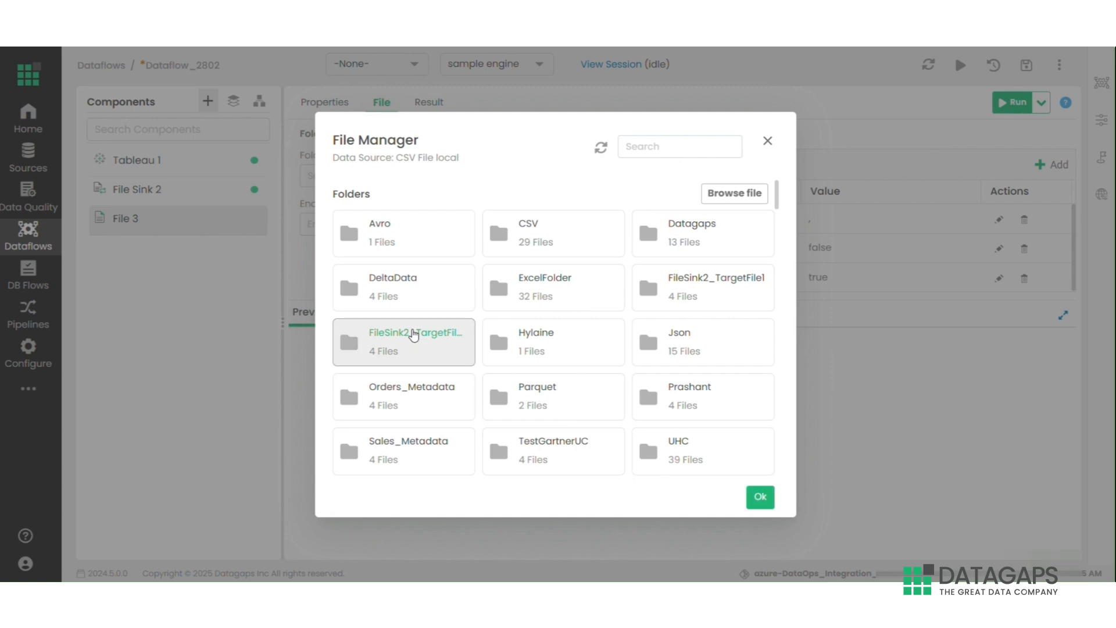
{"action": "double_click", "coordinate": [420, 334]}
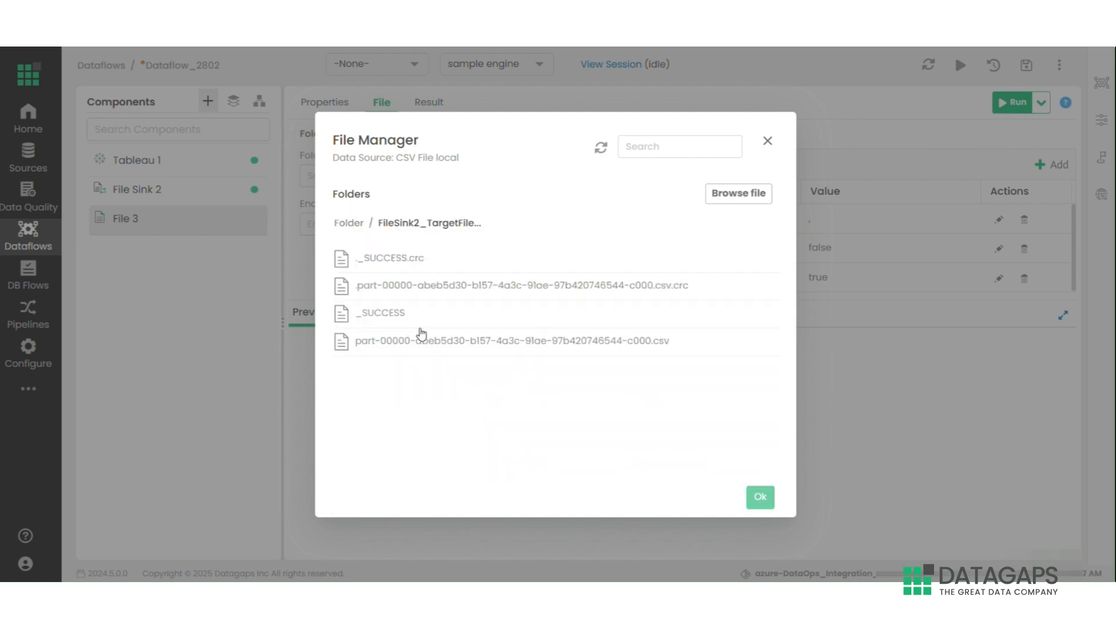
{"action": "left_click", "coordinate": [527, 348]}
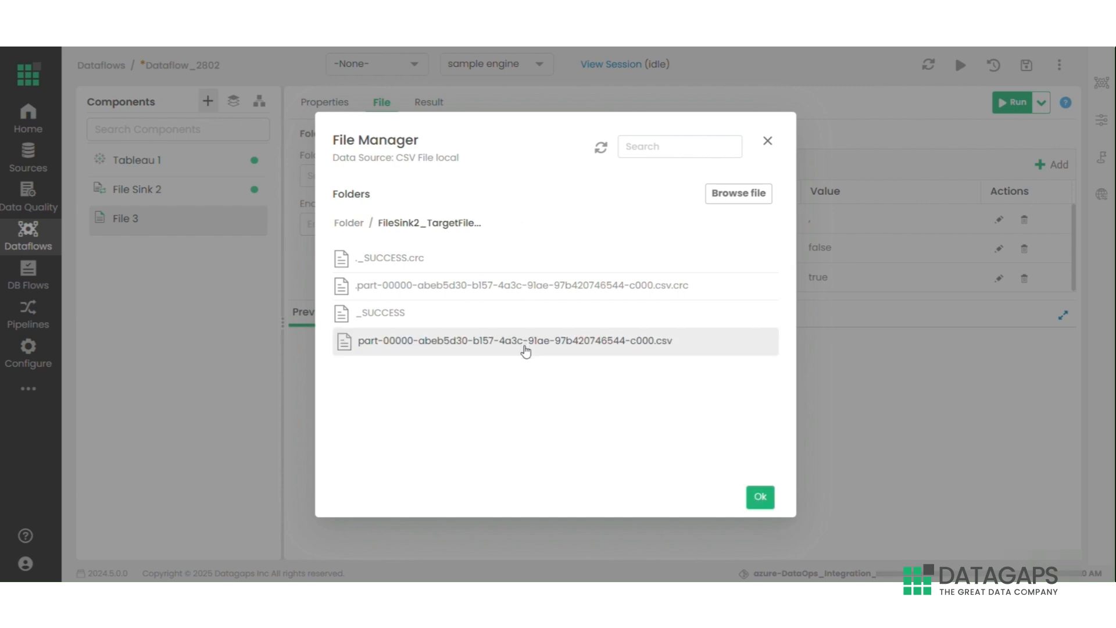
{"action": "left_click", "coordinate": [760, 497]}
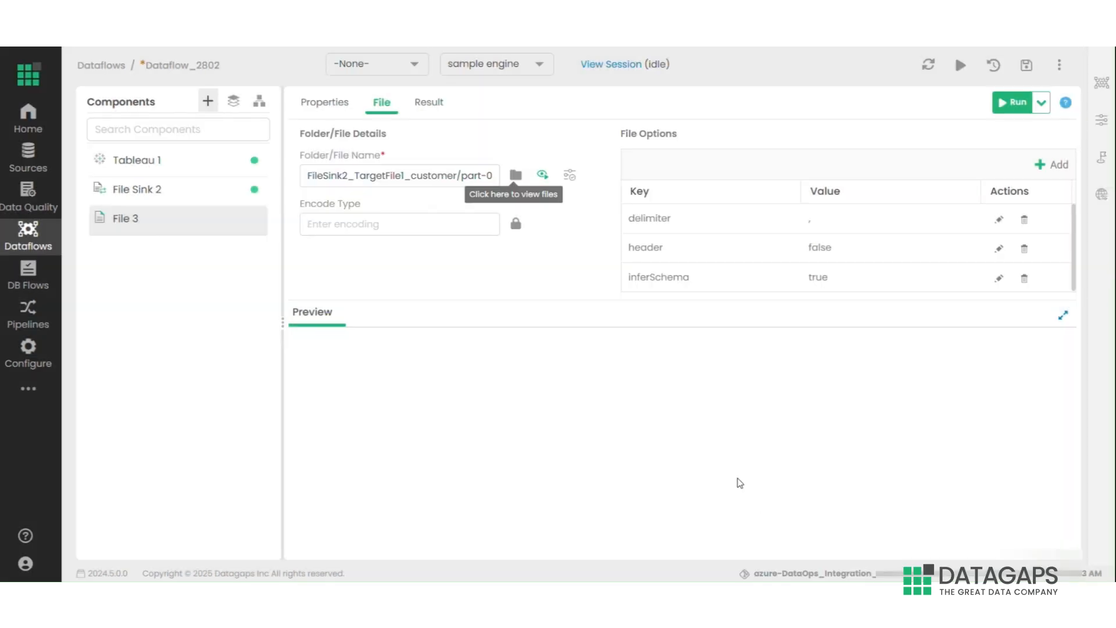
{"action": "left_click", "coordinate": [517, 227]}
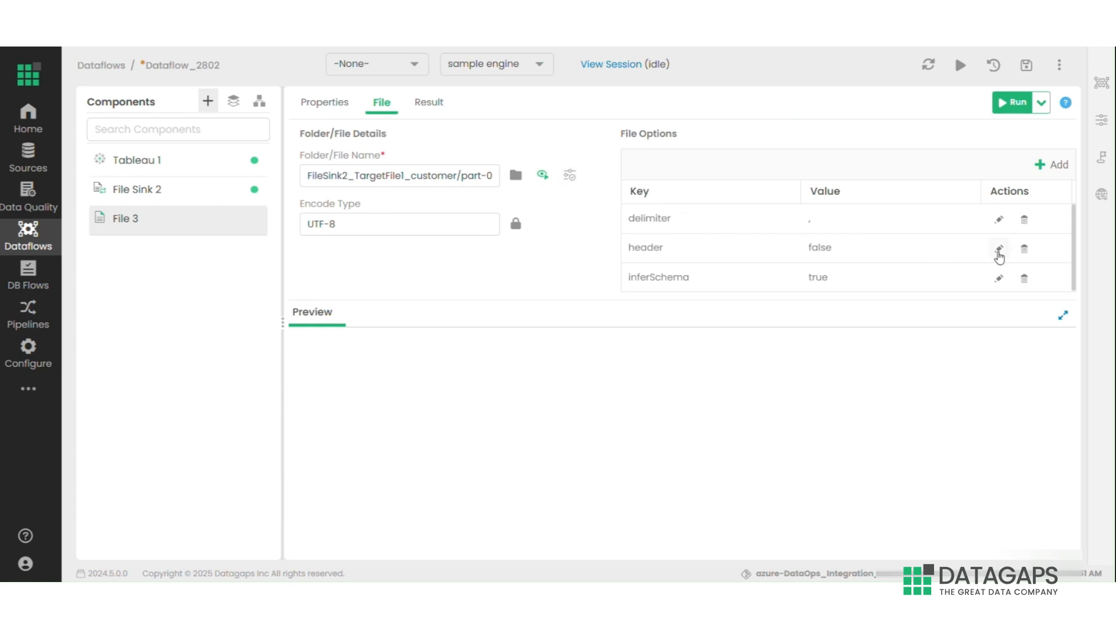
Set the header file option to true and run the File 3 component
{"action": "left_click", "coordinate": [999, 248]}
{"action": "left_click", "coordinate": [849, 255]}
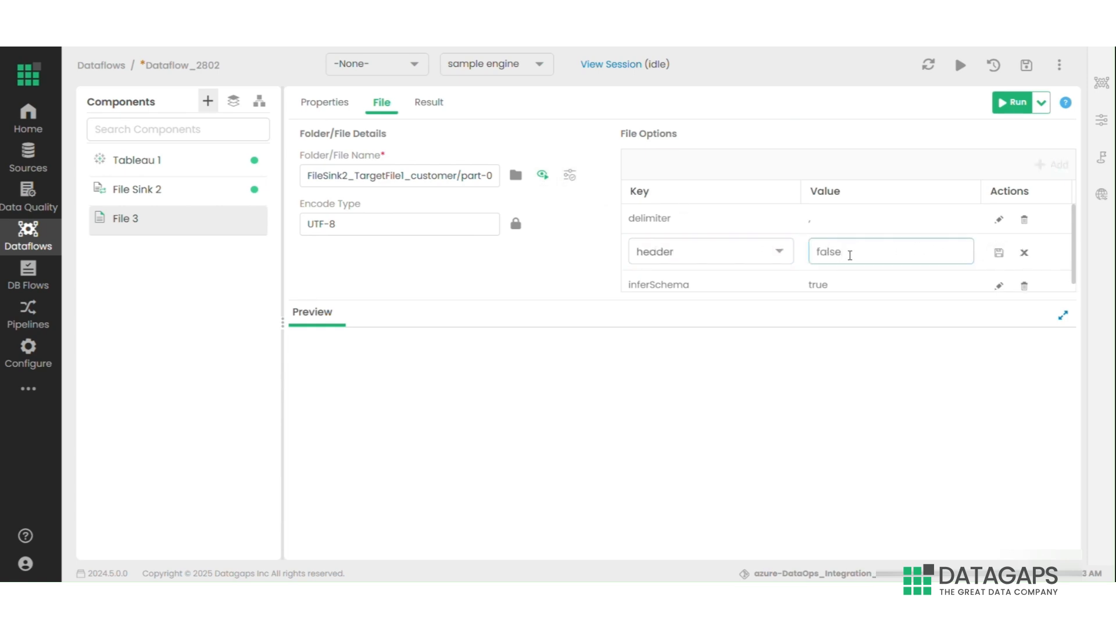
{"action": "key", "text": "BackSpace"}
{"action": "key", "text": "BackSpace"}
{"action": "type", "text": "true"}
{"action": "left_click", "coordinate": [999, 252]}
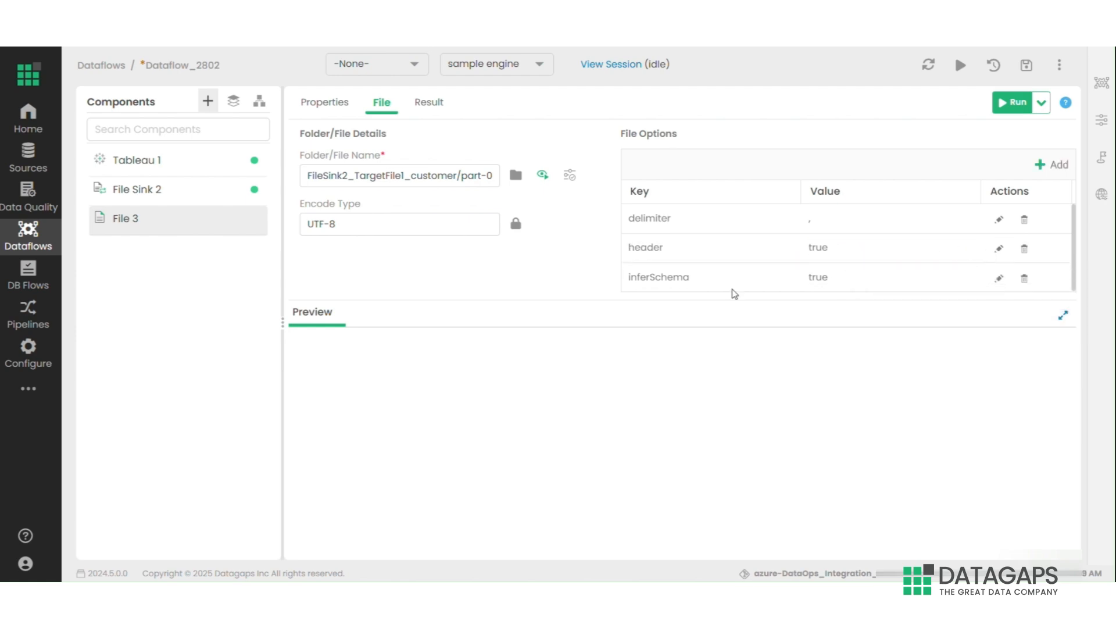
{"action": "left_click", "coordinate": [1027, 108]}
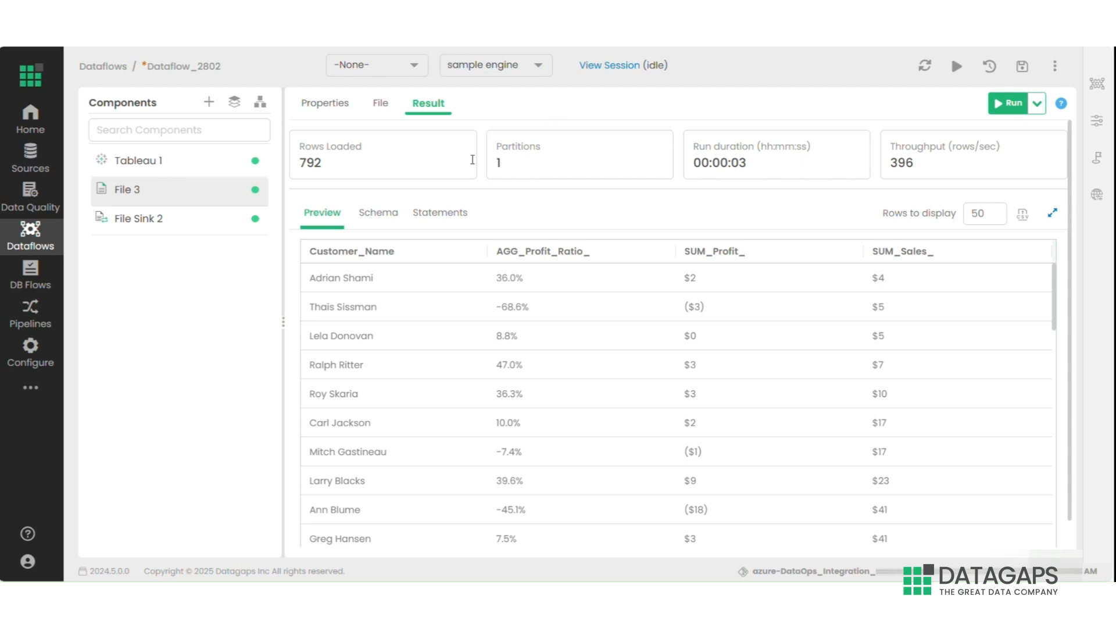
Exclude Corporate from the Segment filter in the Tableau 1 report and rerun the component, previewing the CustomerRank_390105 dataset
{"action": "left_click", "coordinate": [158, 155]}
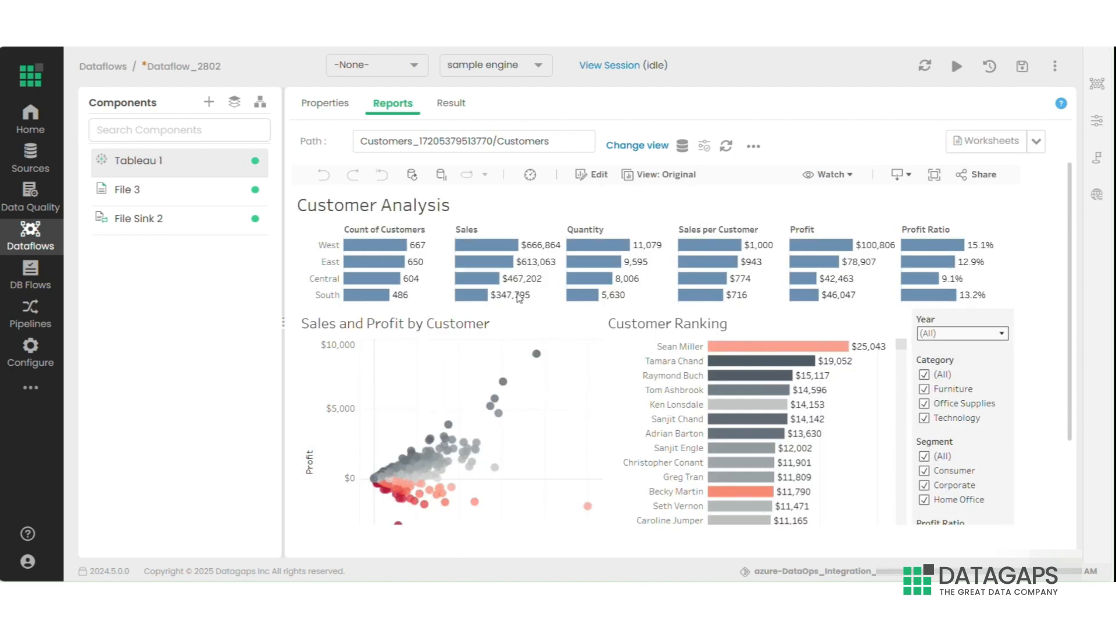
{"action": "left_click", "coordinate": [925, 486]}
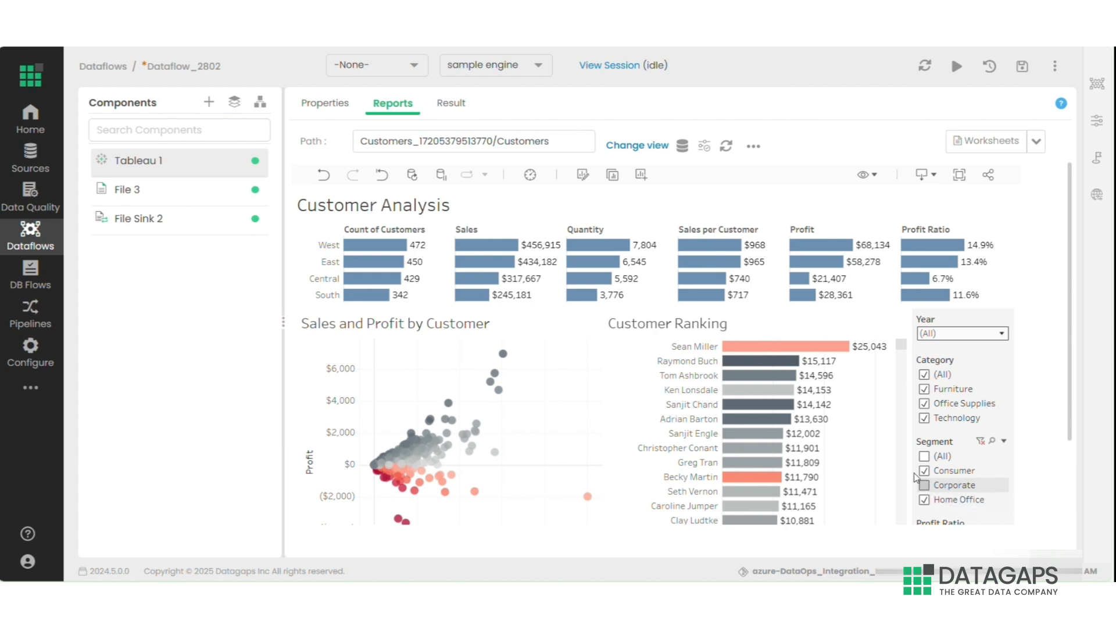
{"action": "left_click", "coordinate": [453, 104]}
{"action": "left_click", "coordinate": [1009, 103]}
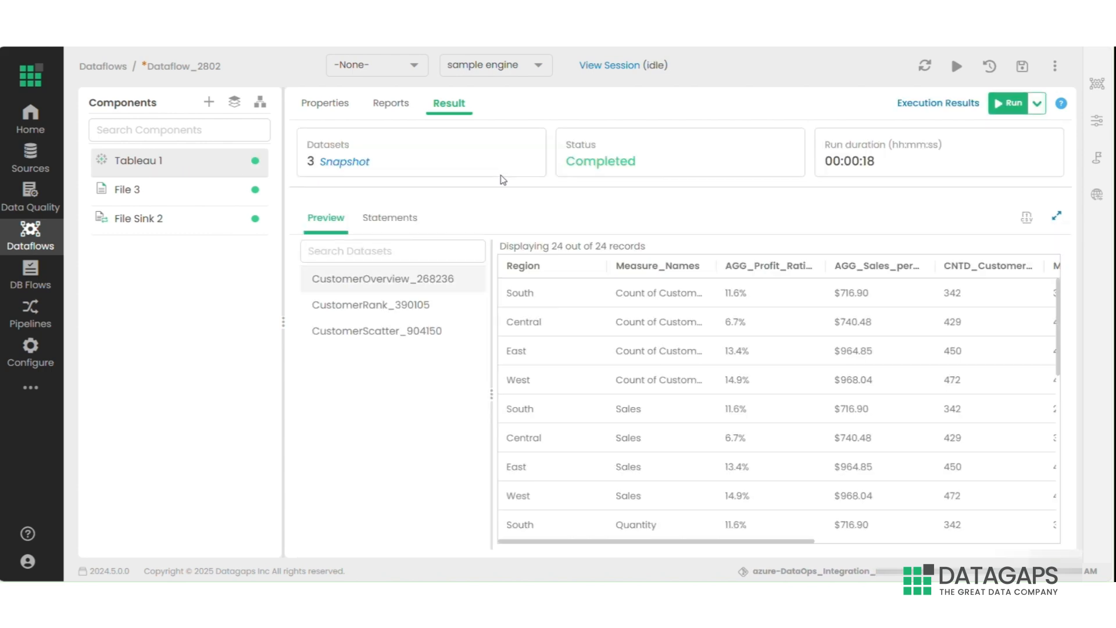
{"action": "left_click", "coordinate": [346, 308]}
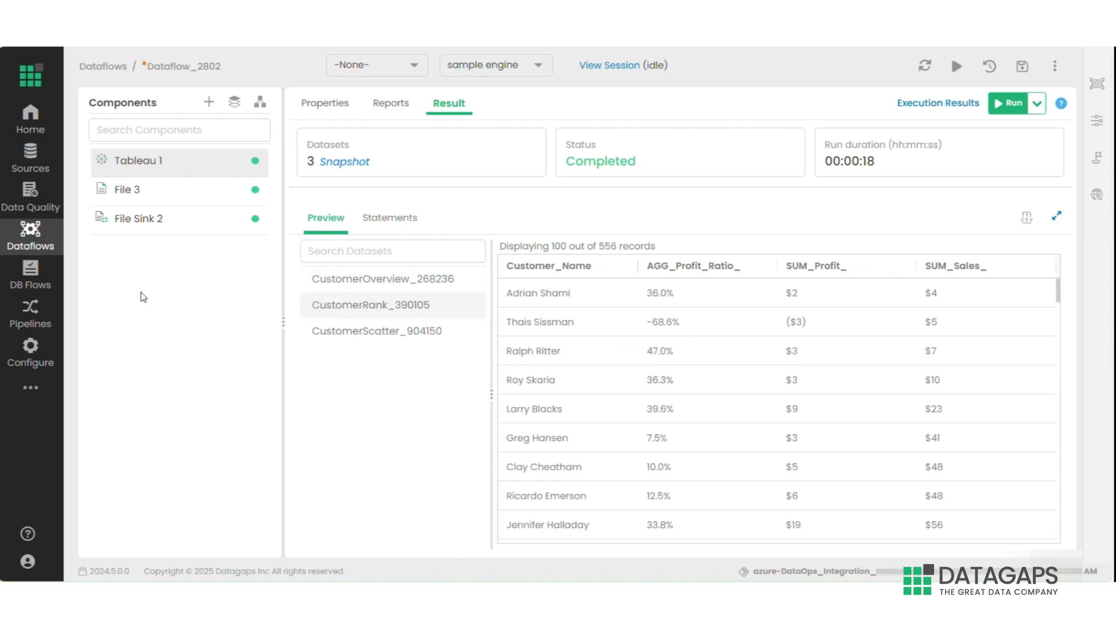
Add a Data Compare component to the dataflow and name it Data Compare
{"action": "left_click", "coordinate": [210, 104]}
{"action": "scroll", "coordinate": [411, 381], "scroll_direction": "down", "scroll_amount": 4}
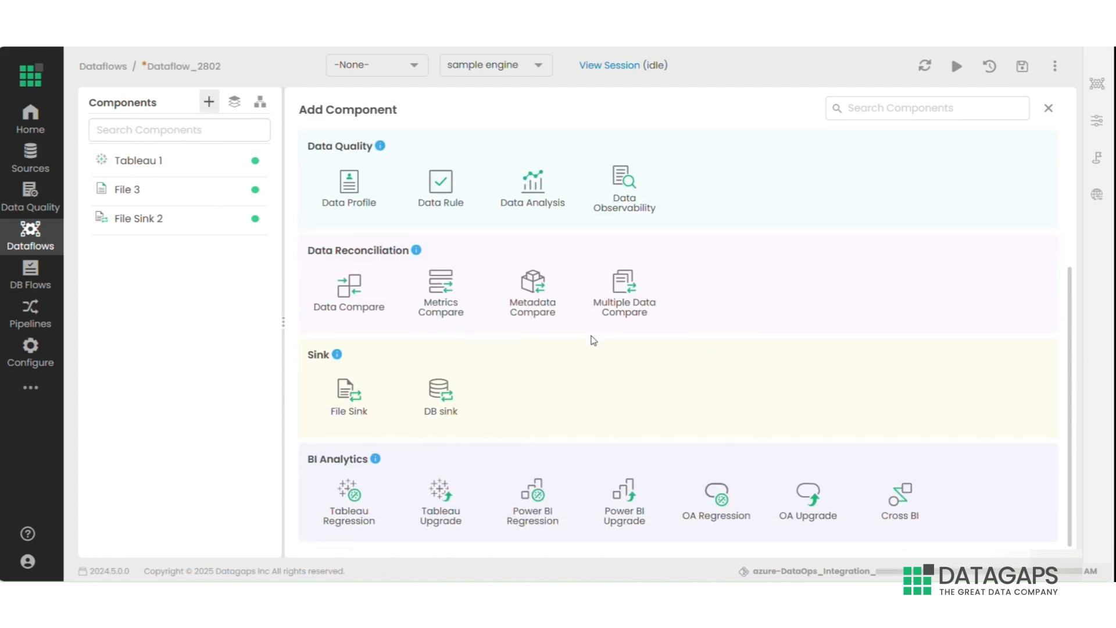
{"action": "left_click", "coordinate": [355, 285]}
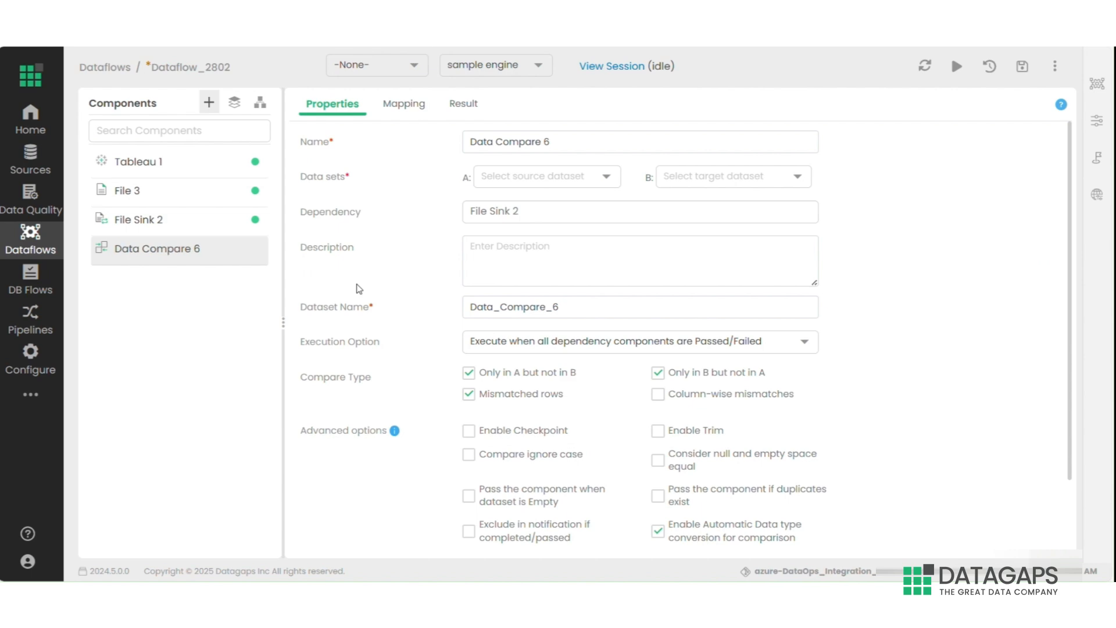
{"action": "left_click", "coordinate": [565, 143]}
{"action": "key", "text": "BackSpace"}
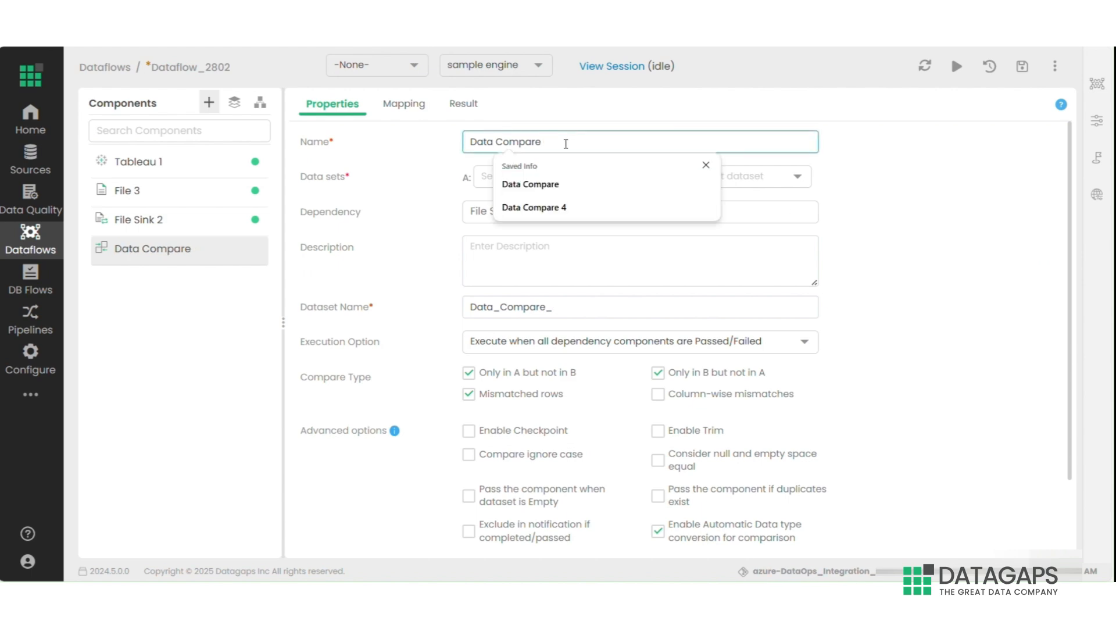
{"action": "left_click", "coordinate": [410, 188]}
Set CustomerRank_390105 as dataset A and File_3 as dataset B, and remove the comparison's File Sink 2 dependency
{"action": "left_click", "coordinate": [494, 178]}
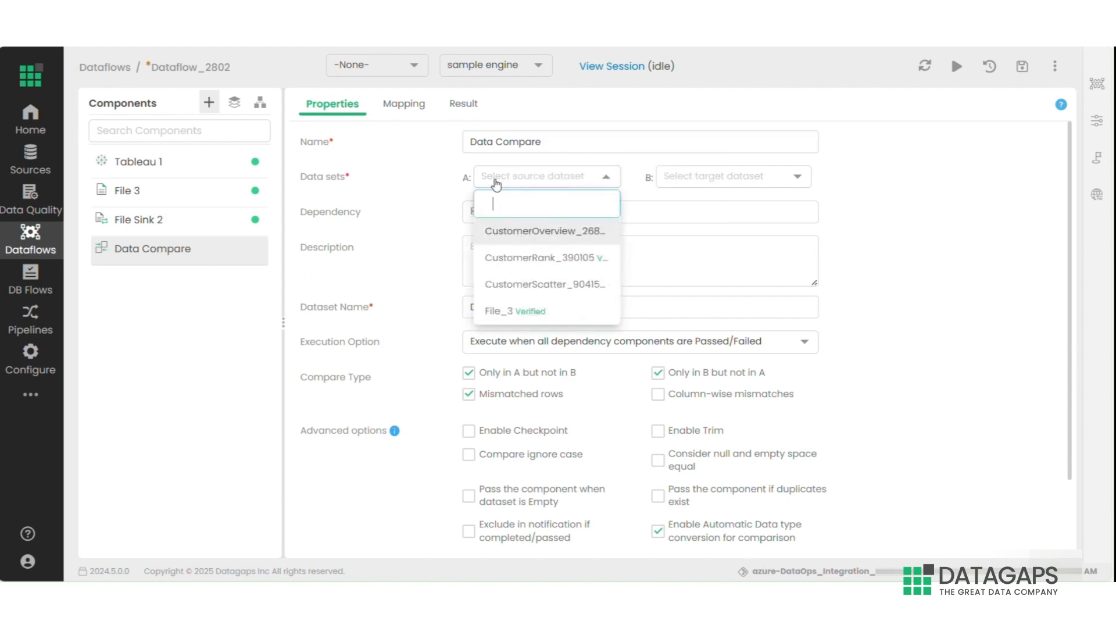
{"action": "left_click", "coordinate": [513, 258]}
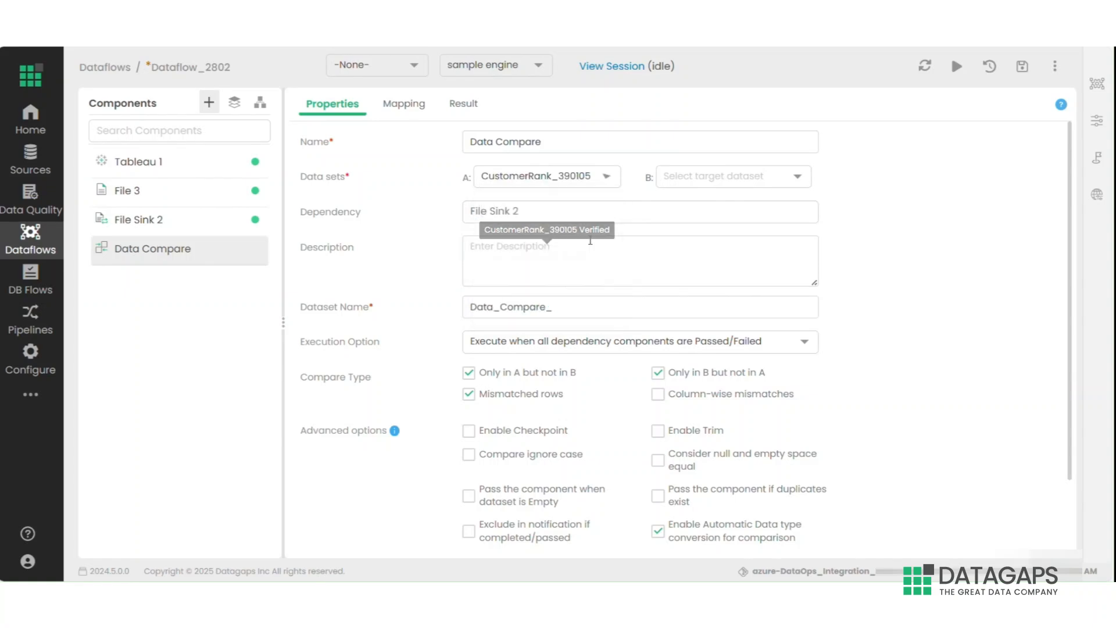
{"action": "left_click", "coordinate": [731, 177]}
{"action": "left_click", "coordinate": [736, 312]}
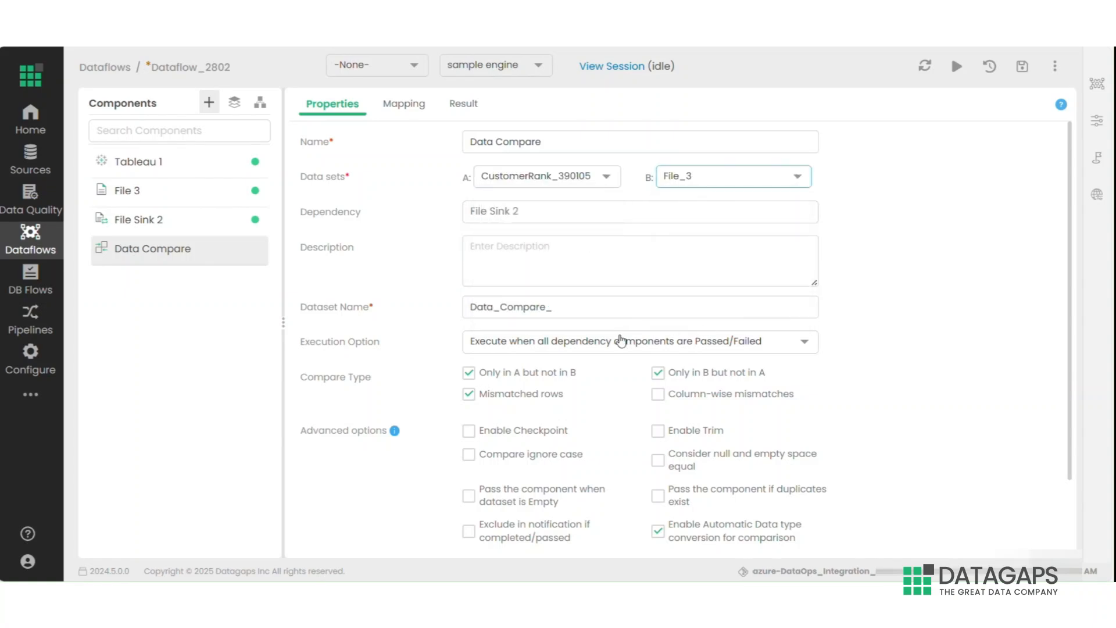
{"action": "left_click", "coordinate": [797, 213]}
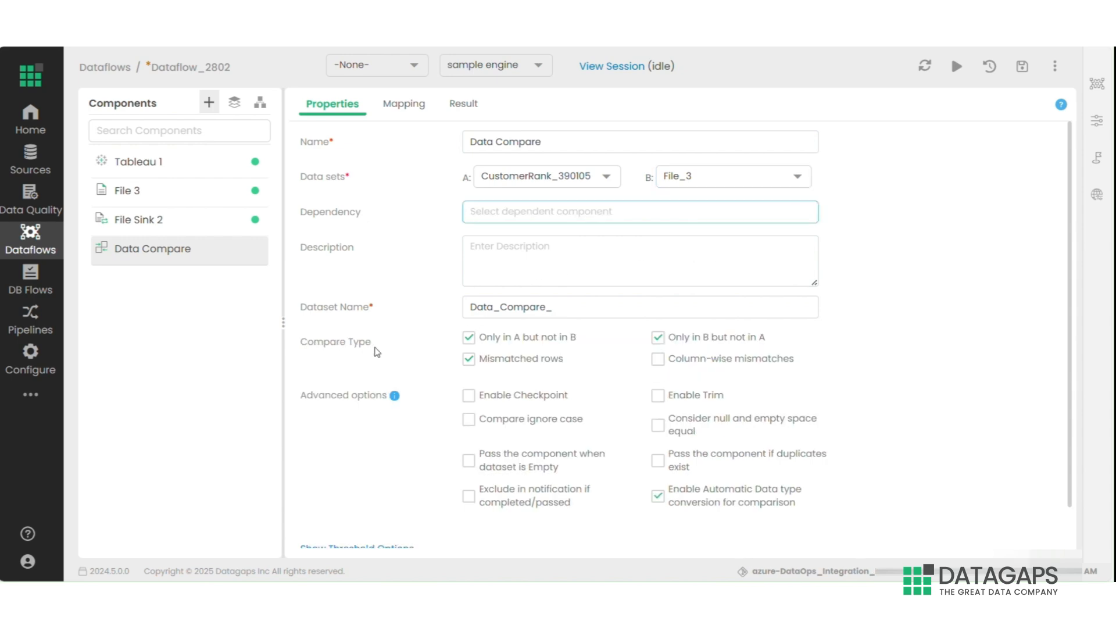
Examine the advanced option descriptions and the threshold options of the Data Compare component
{"action": "scroll", "coordinate": [376, 351], "scroll_direction": "down", "scroll_amount": 1}
{"action": "mouse_move", "coordinate": [393, 352]}
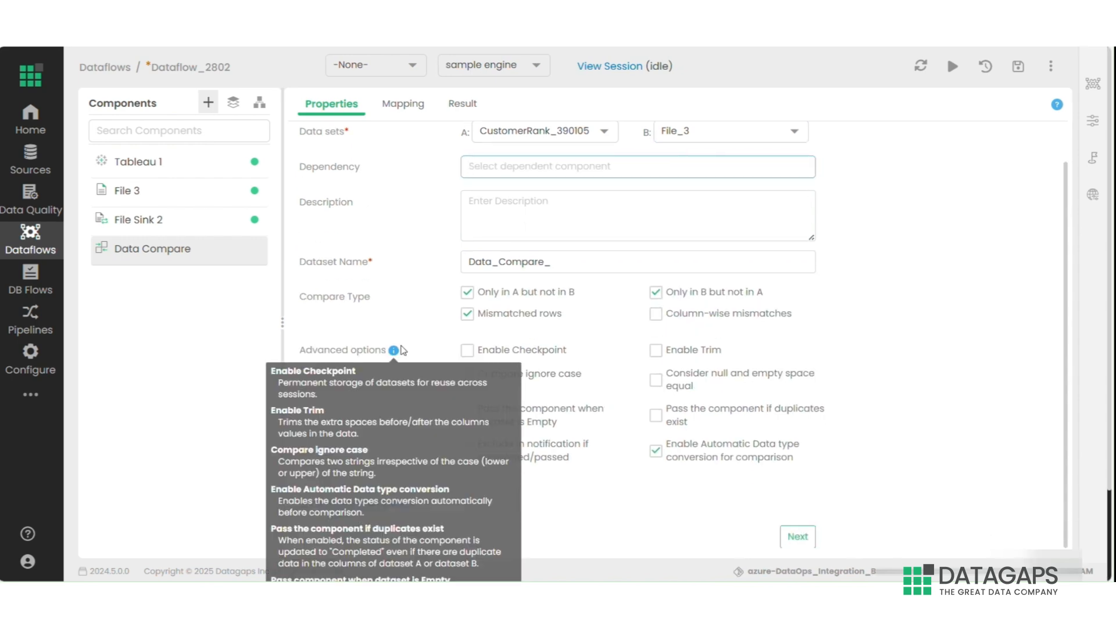
{"action": "left_click", "coordinate": [397, 502]}
{"action": "scroll", "coordinate": [395, 500], "scroll_direction": "down", "scroll_amount": 2}
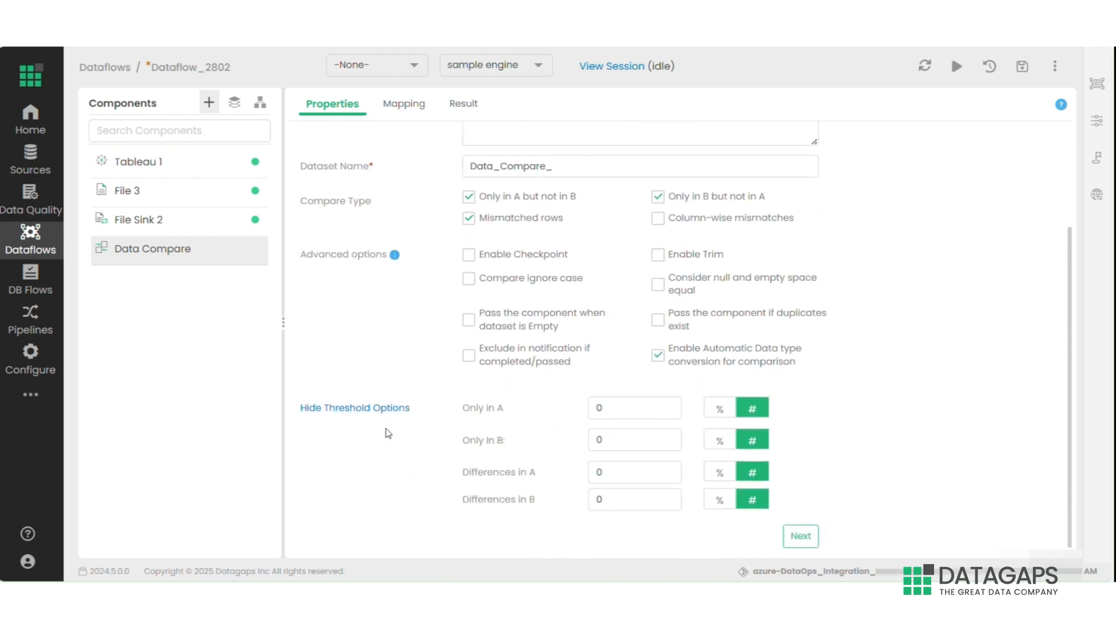
Run the comparison with Customer_Name as the mapping's unique key and view the rows found only in dataset B
{"action": "left_click", "coordinate": [808, 534]}
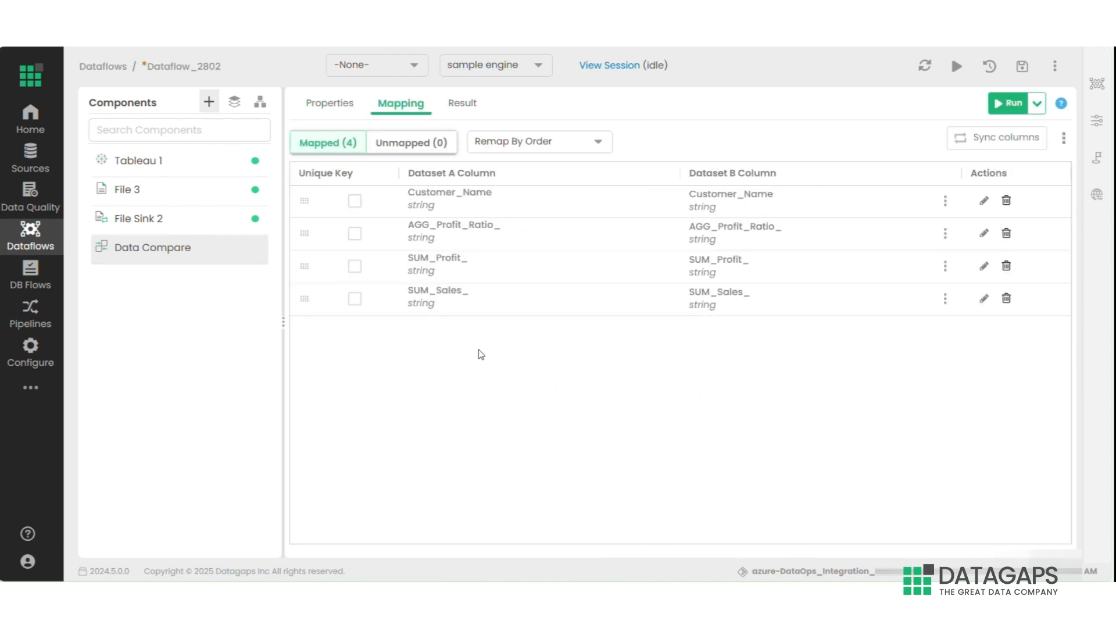
{"action": "left_click", "coordinate": [354, 201]}
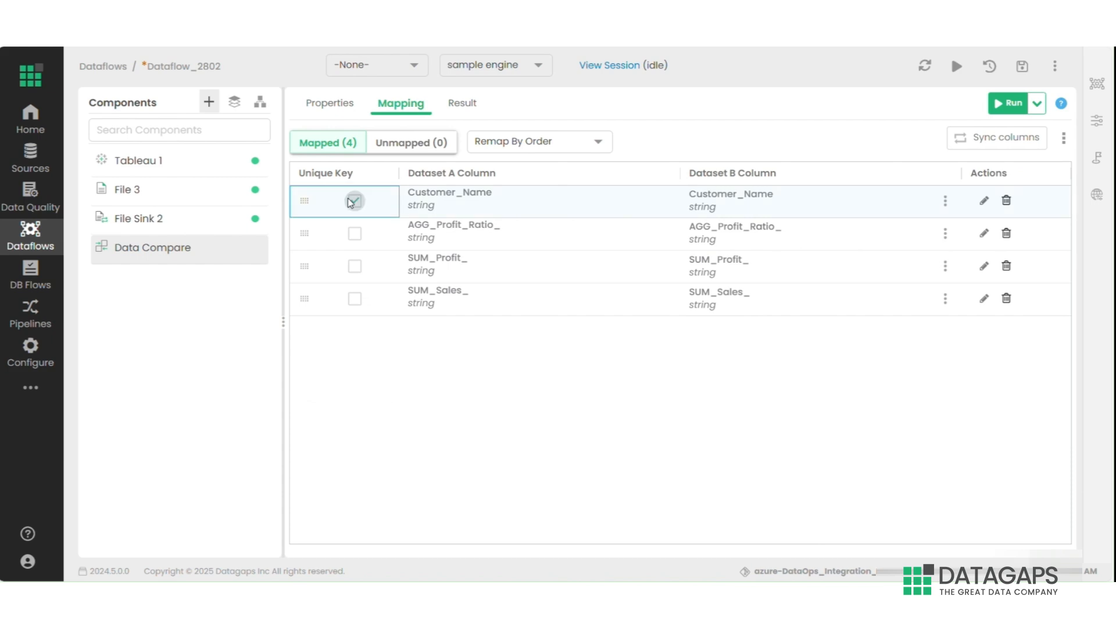
{"action": "left_click", "coordinate": [1009, 105]}
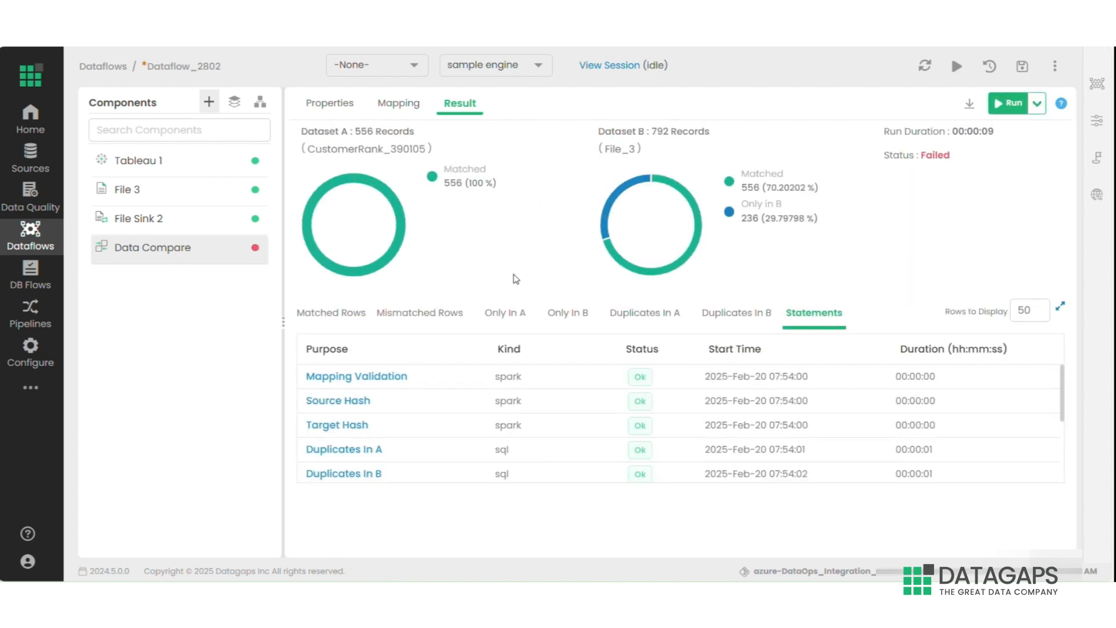
{"action": "left_click", "coordinate": [581, 315]}
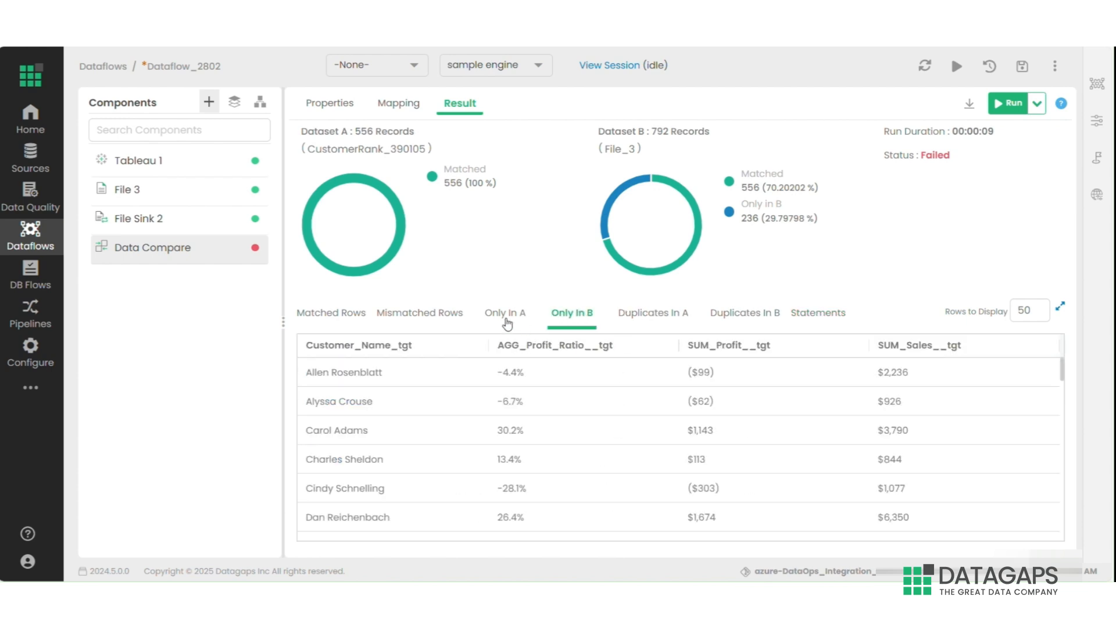